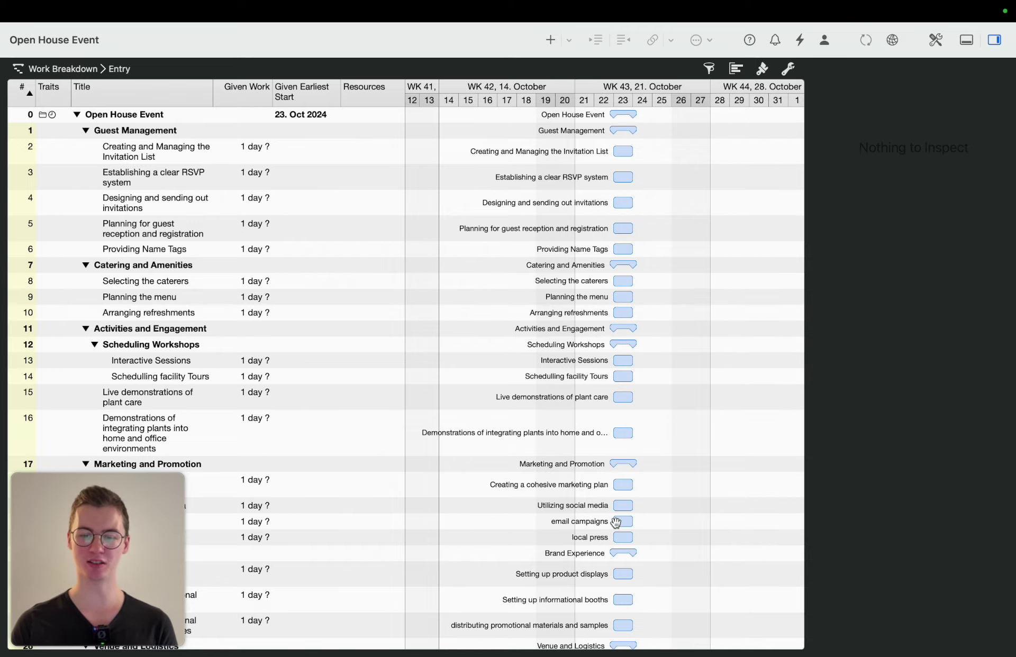
Collapse all seven activity groups under Open House Event, from Guest Management through Follow-up.
{"action": "scroll", "coordinate": [616, 523], "scroll_direction": "down", "scroll_amount": 5}
{"action": "scroll", "coordinate": [616, 523], "scroll_direction": "up", "scroll_amount": 5}
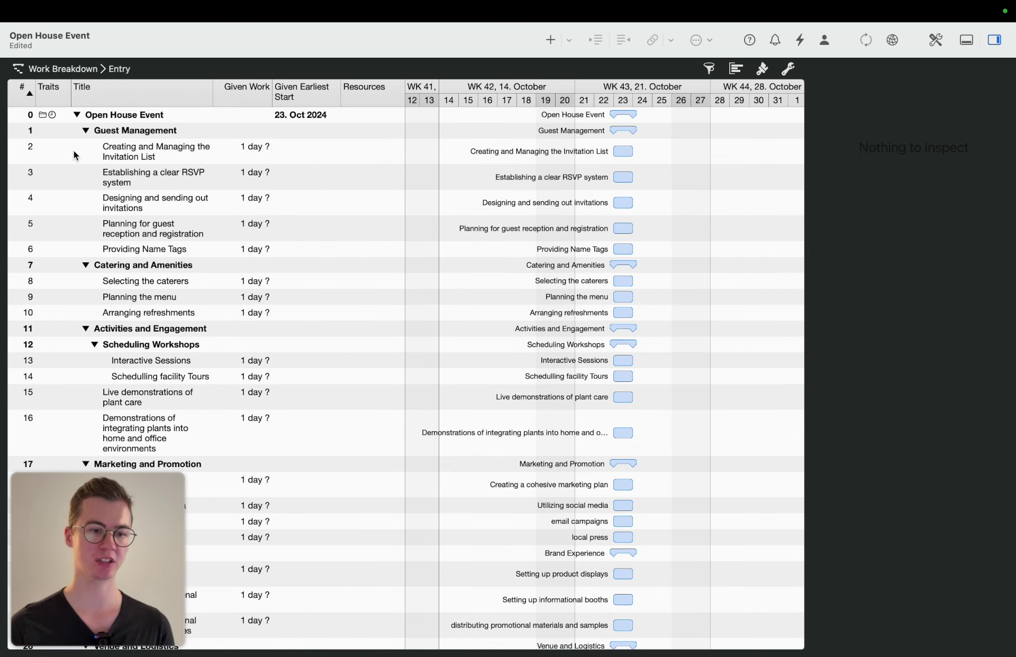
{"action": "left_click", "coordinate": [85, 130]}
{"action": "left_click", "coordinate": [85, 146]}
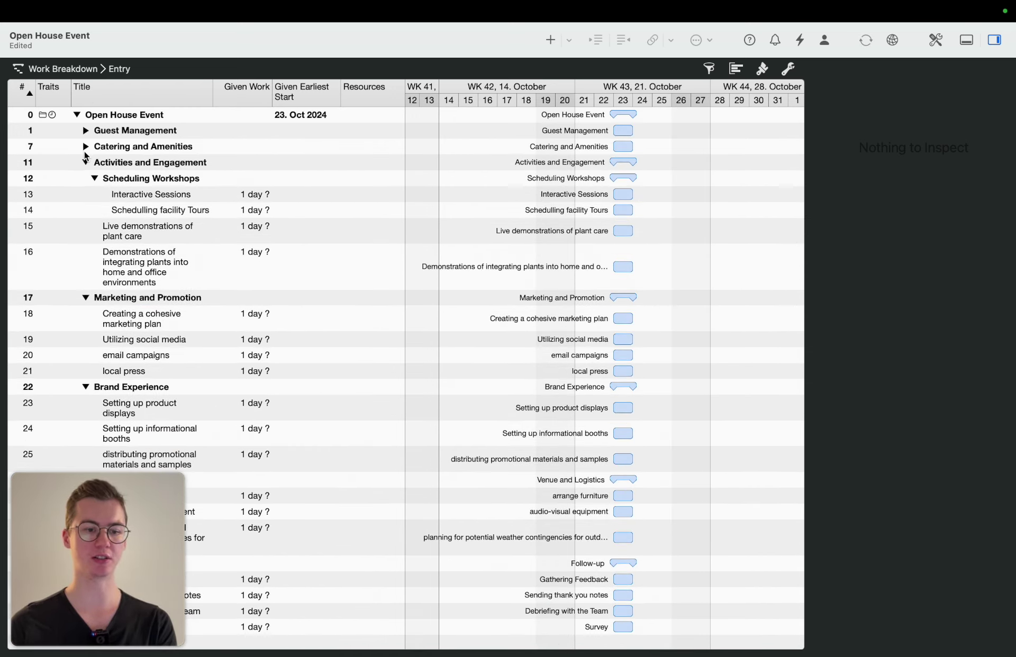
{"action": "left_click", "coordinate": [86, 162]}
{"action": "left_click", "coordinate": [85, 179]}
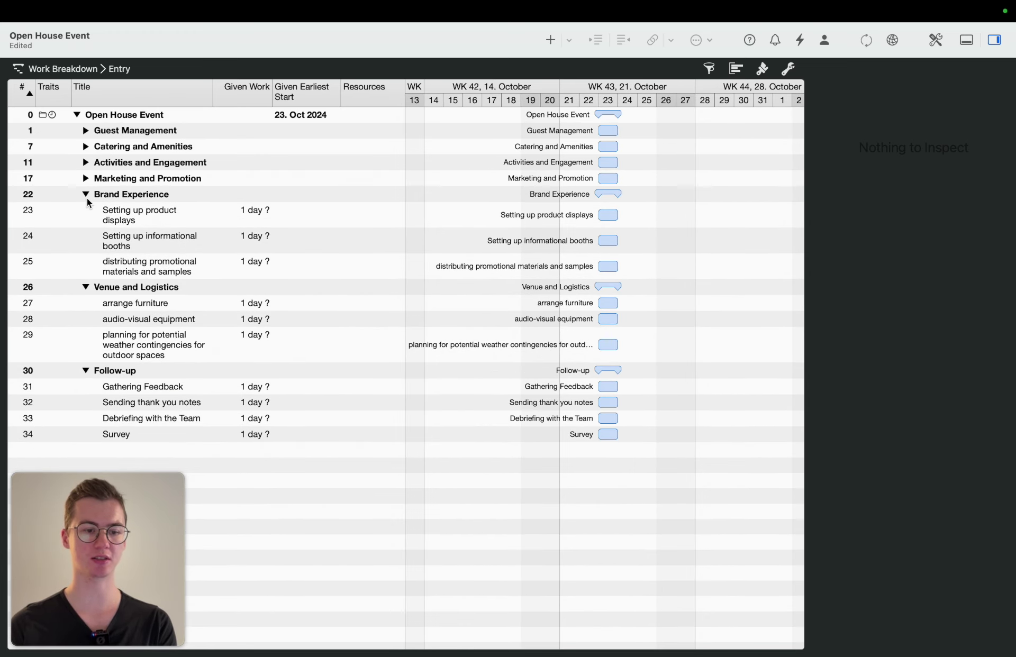
{"action": "left_click", "coordinate": [86, 194]}
{"action": "left_click", "coordinate": [86, 211]}
{"action": "left_click", "coordinate": [88, 226]}
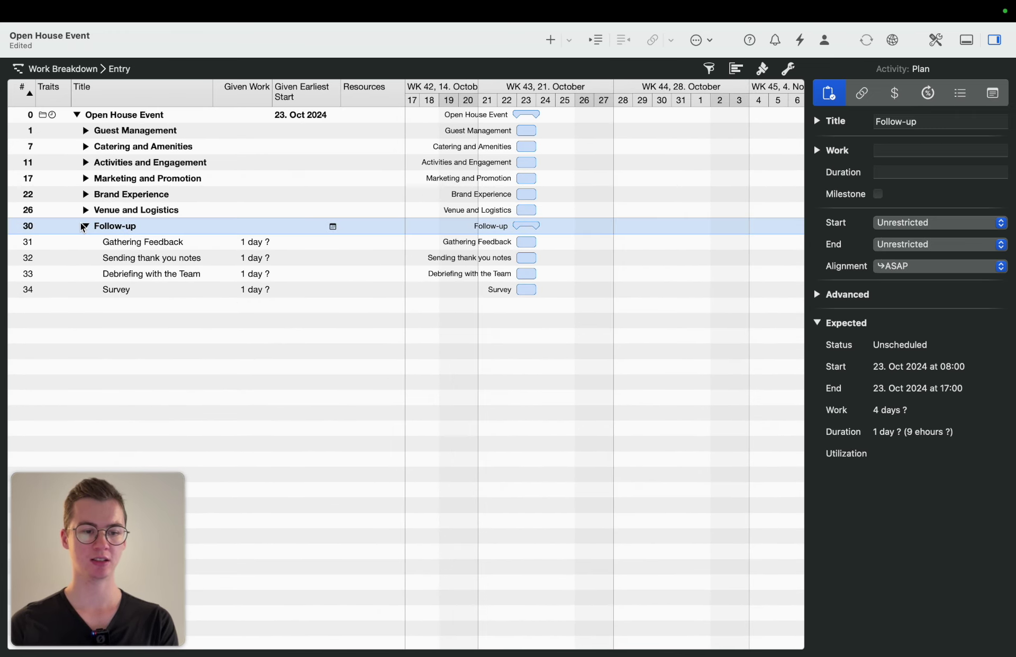
{"action": "left_click", "coordinate": [86, 225]}
{"action": "left_click", "coordinate": [141, 262]}
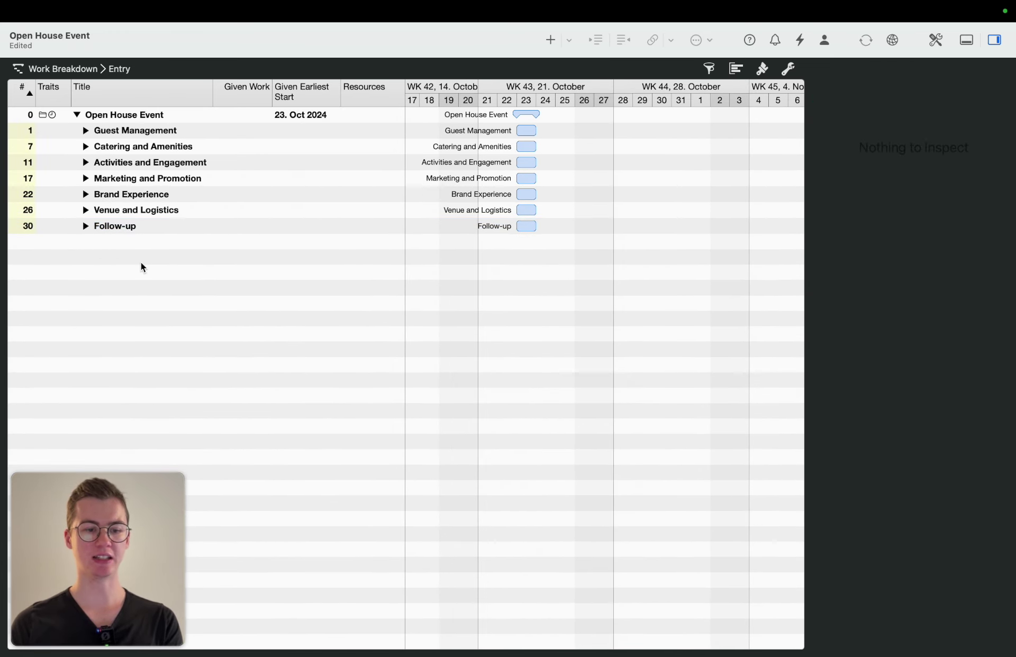
Add two new activities named Preparation and Execution directly under Open House Event.
{"action": "left_click", "coordinate": [153, 115]}
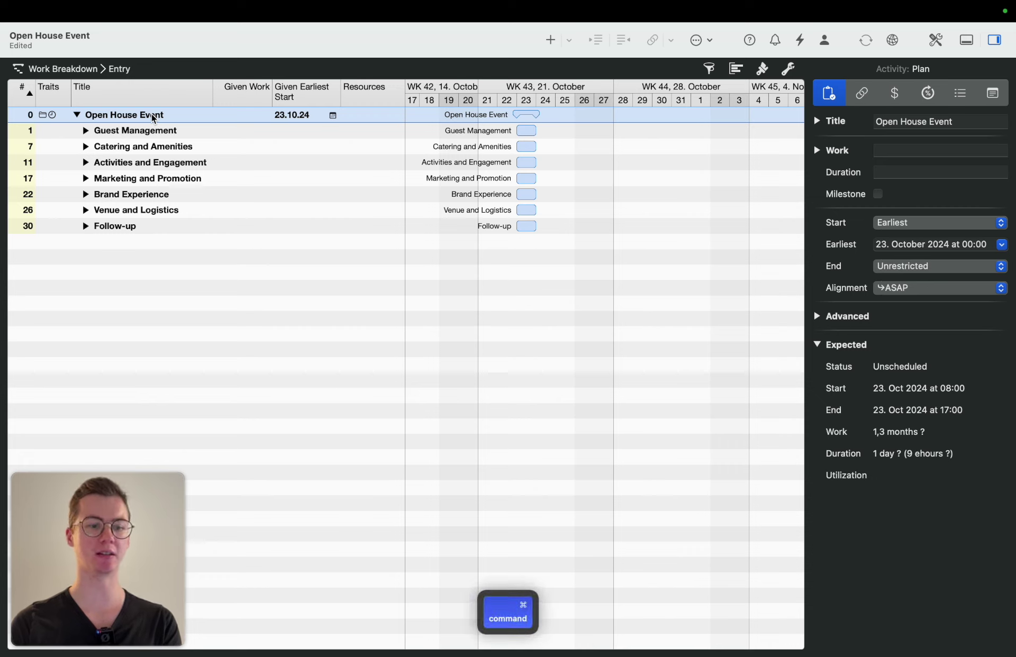
{"action": "key", "text": "super+n"}
{"action": "type", "text": "P"}
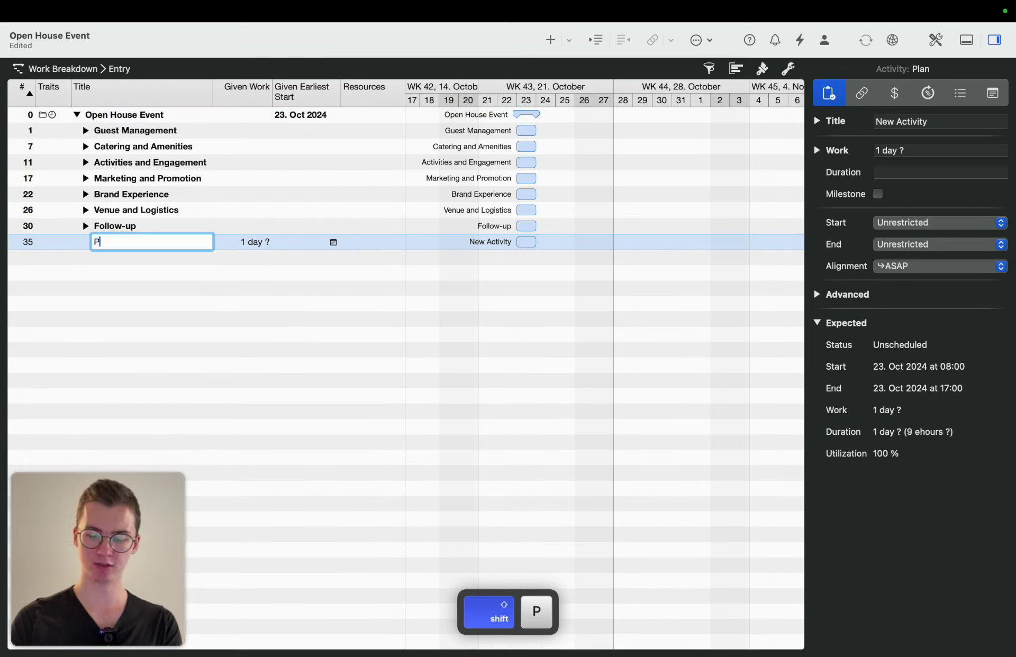
{"action": "type", "text": "reparation"}
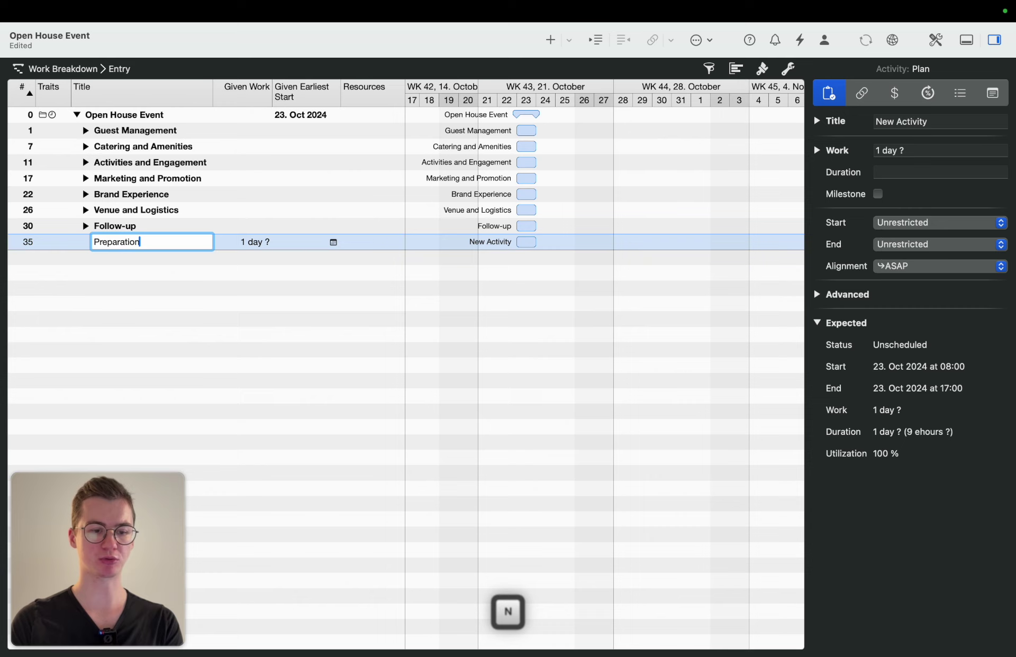
{"action": "key", "text": "Return"}
{"action": "key", "text": "super+n"}
{"action": "type", "text": "Execution"}
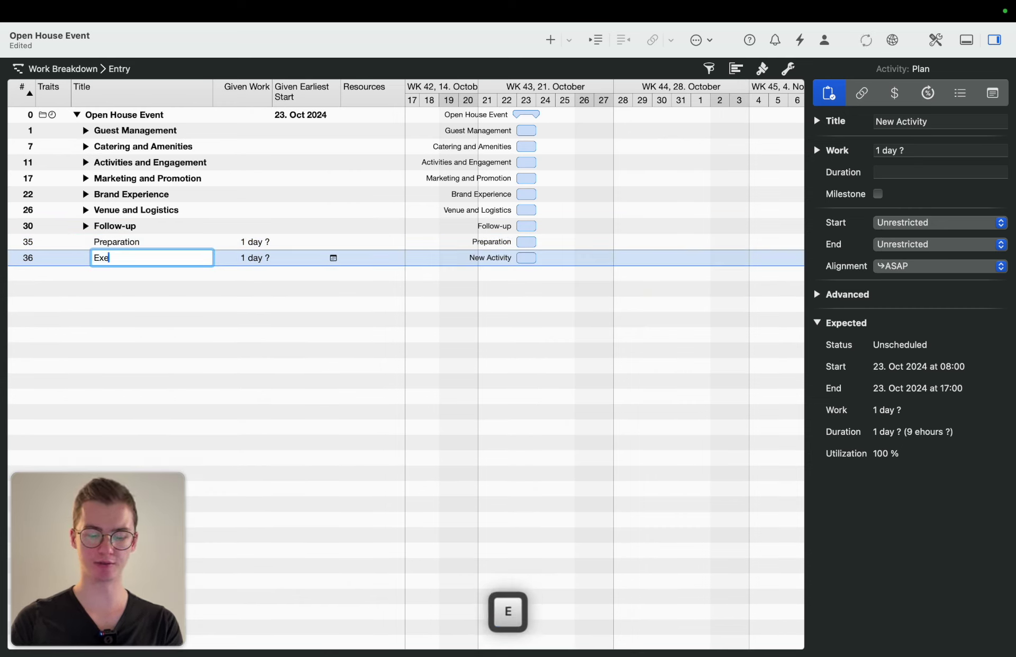
{"action": "key", "text": "Return"}
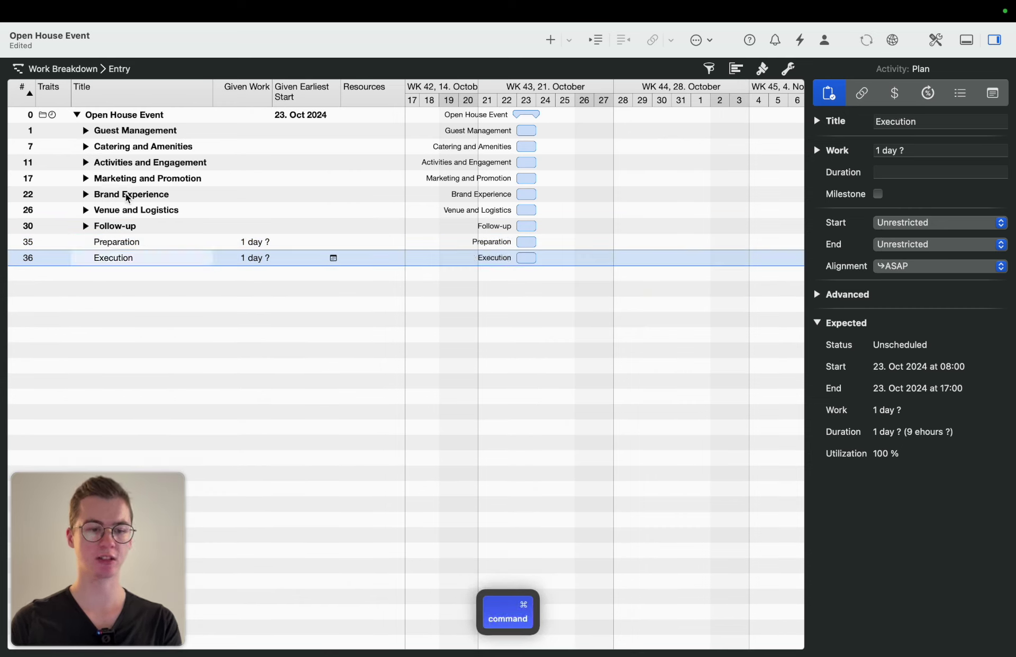
Move Follow-up below Execution and nest the six groups from Guest Management to Venue and Logistics under Preparation.
{"action": "left_click_drag", "start_coordinate": [108, 229], "coordinate": [105, 277]}
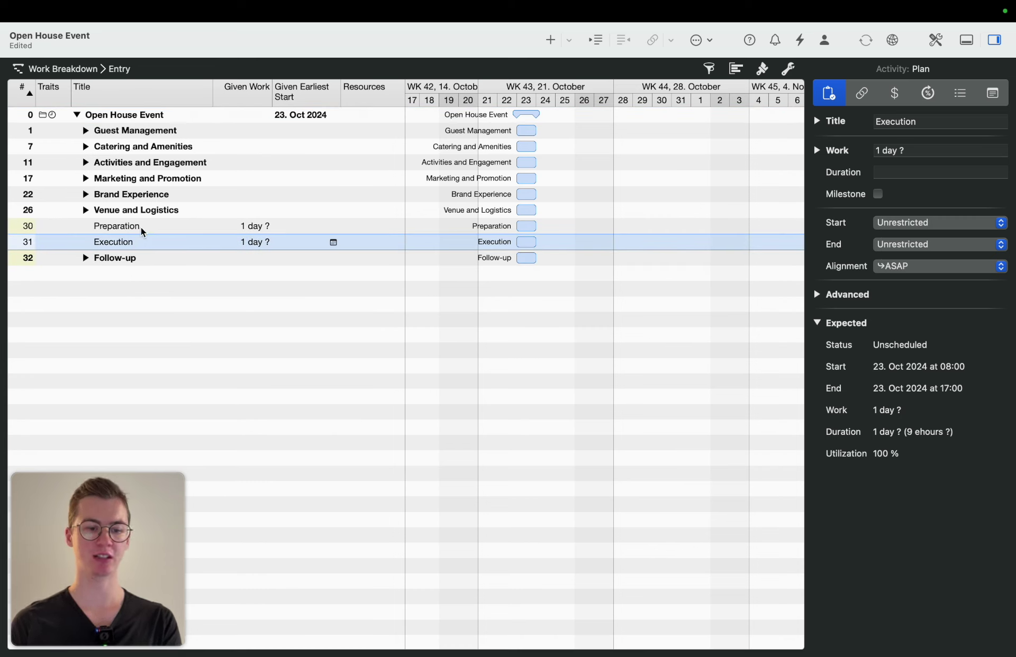
{"action": "left_click", "coordinate": [150, 133]}
{"action": "left_click", "coordinate": [140, 210], "text": "shift"}
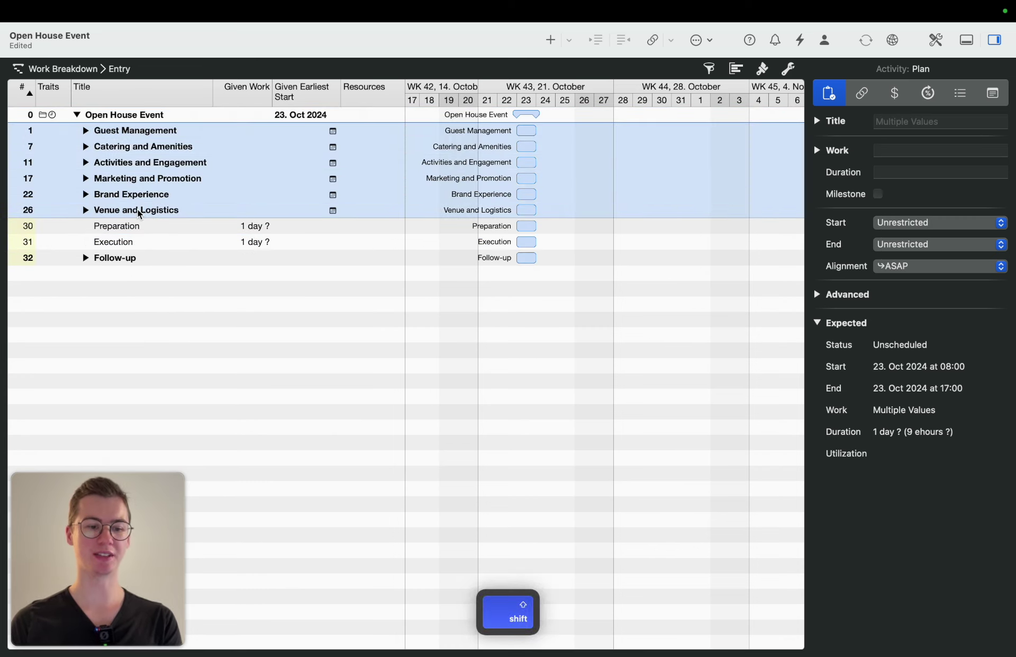
{"action": "left_click_drag", "start_coordinate": [142, 158], "coordinate": [127, 228]}
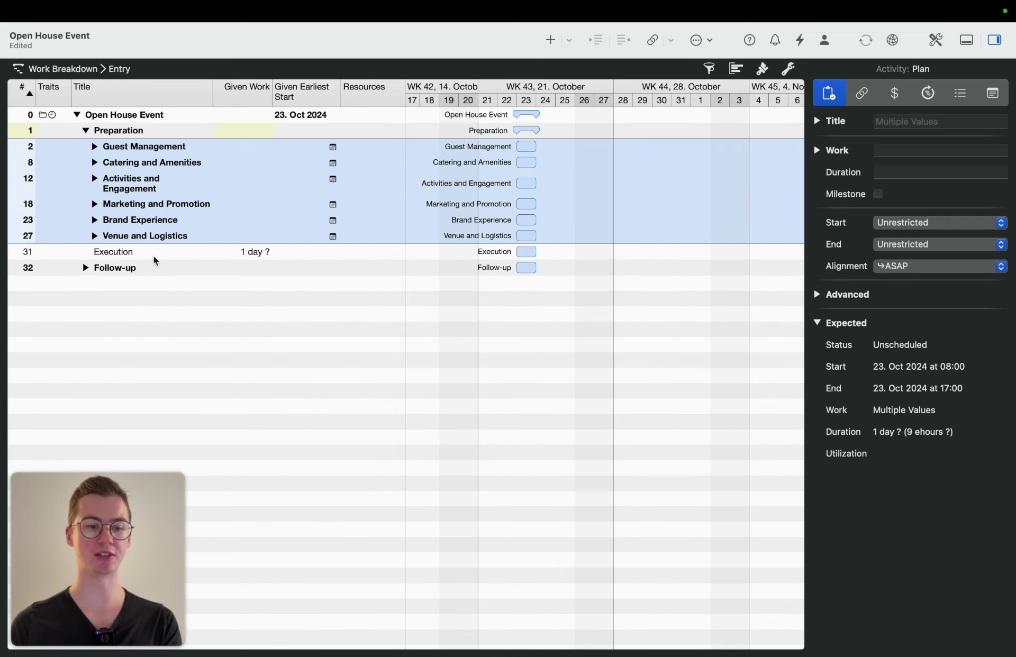
Add a child activity named Agenda under Execution.
{"action": "left_click", "coordinate": [138, 255]}
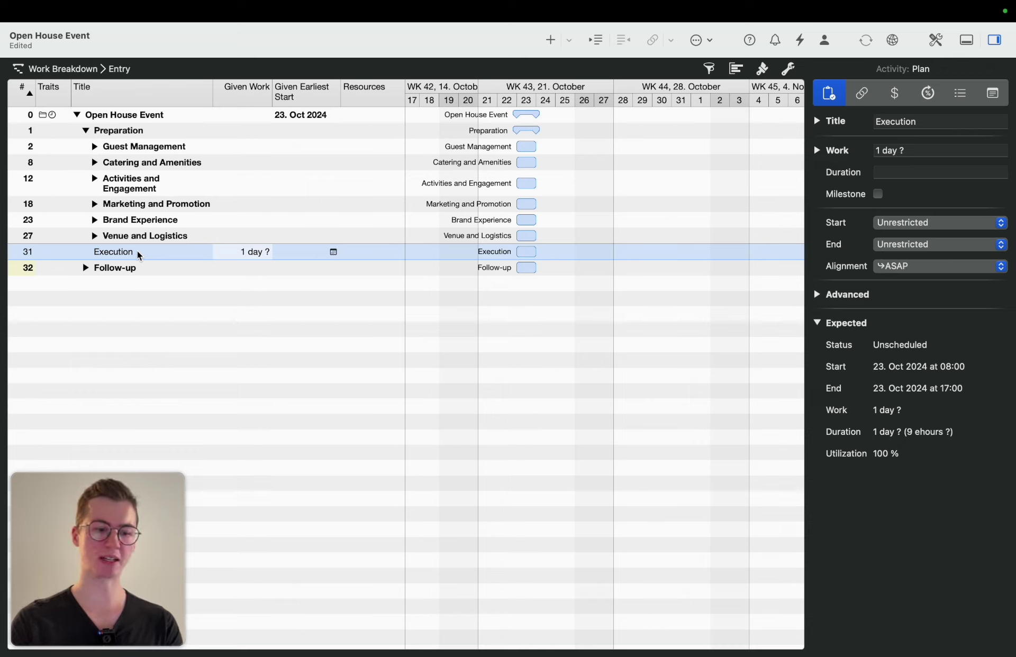
{"action": "key", "text": "alt+super"}
{"action": "key", "text": "super"}
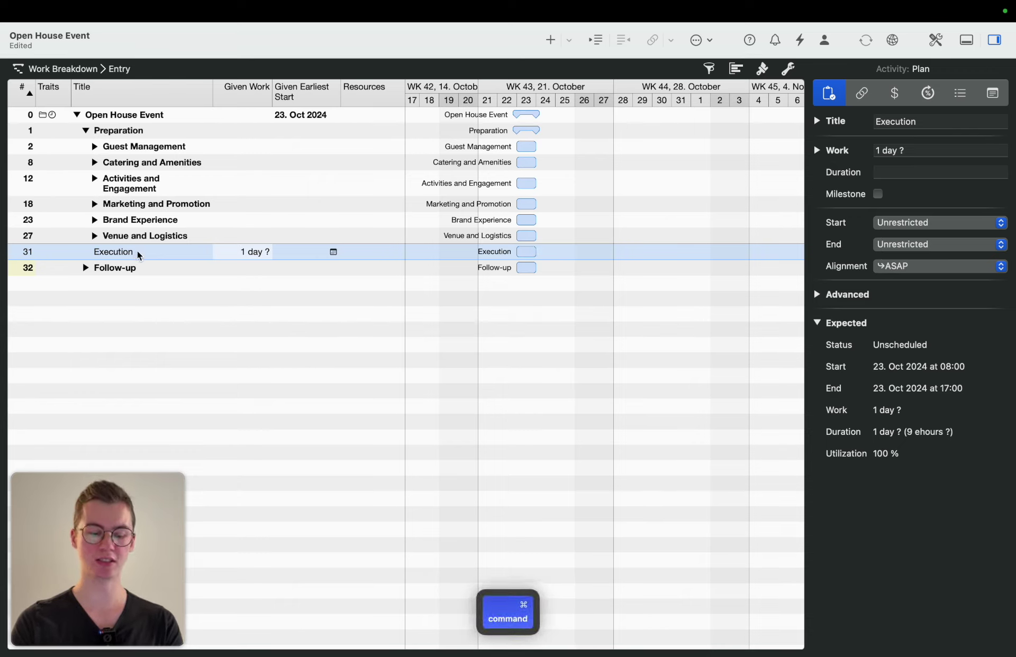
{"action": "key", "text": "alt"}
{"action": "key", "text": "alt+super"}
{"action": "key", "text": "alt+super+Return"}
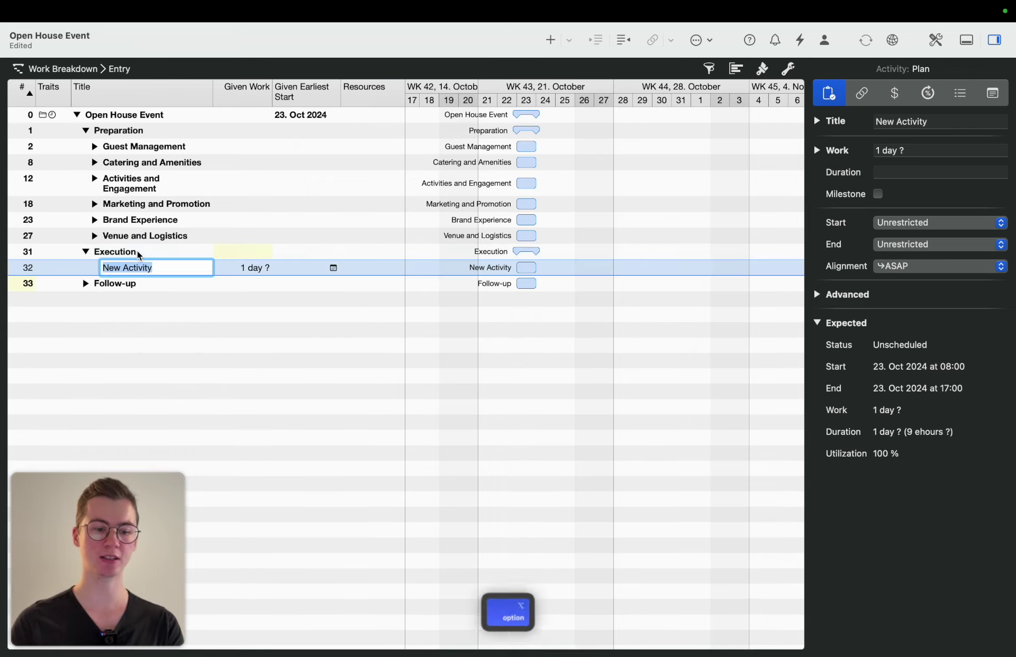
{"action": "type", "text": "Agenda"}
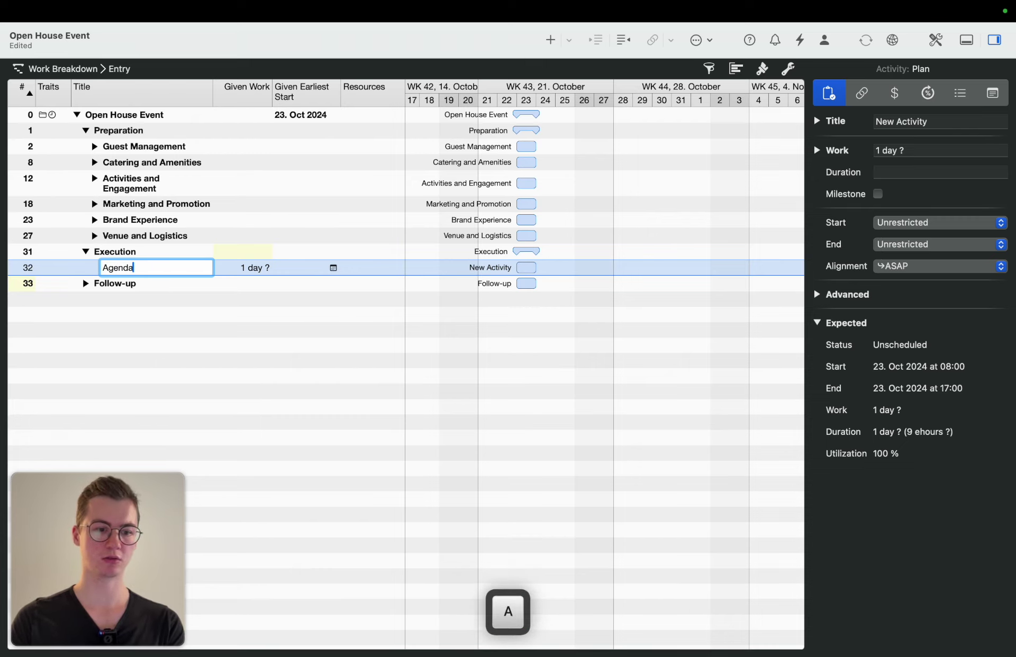
{"action": "key", "text": "Return"}
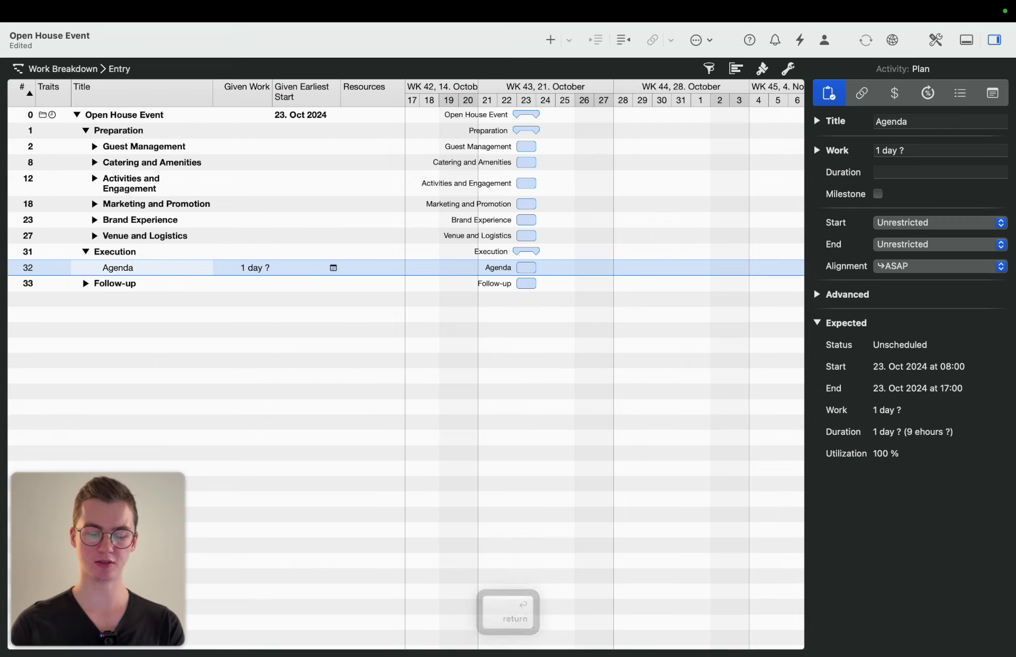
Add a child activity named "Agenda Item #1" under Agenda.
{"action": "key", "text": "alt+super+g"}
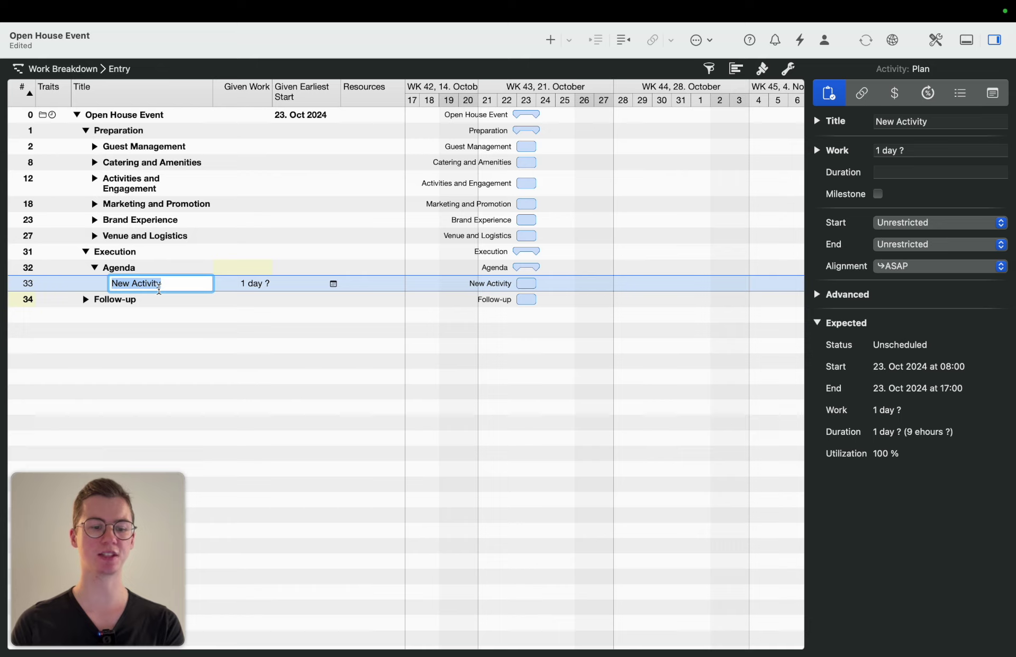
{"action": "type", "text": "Agenda"}
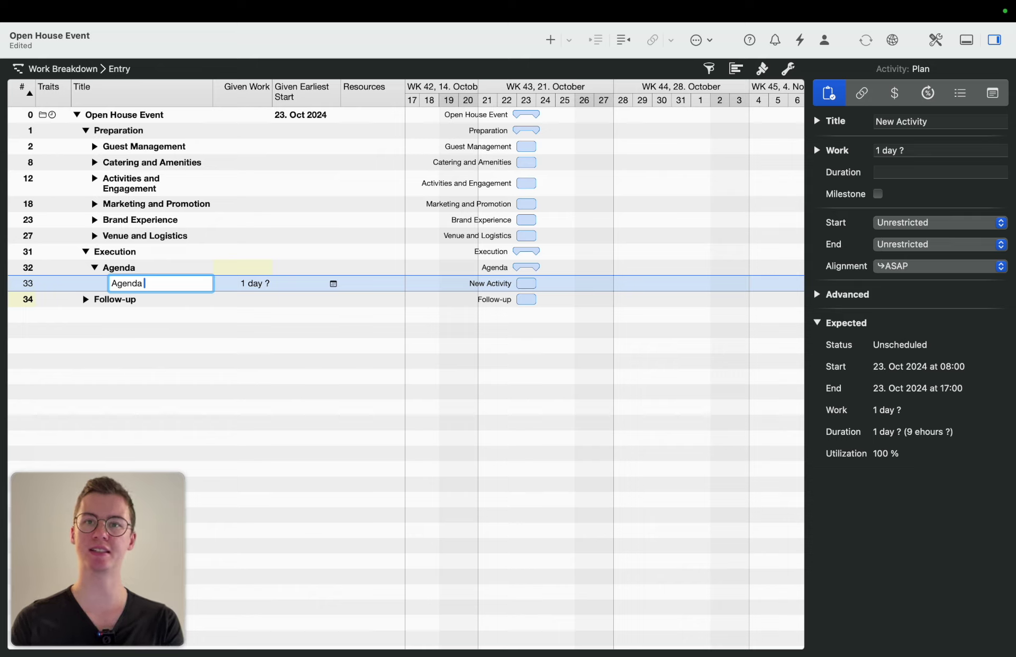
{"action": "type", "text": "Item"}
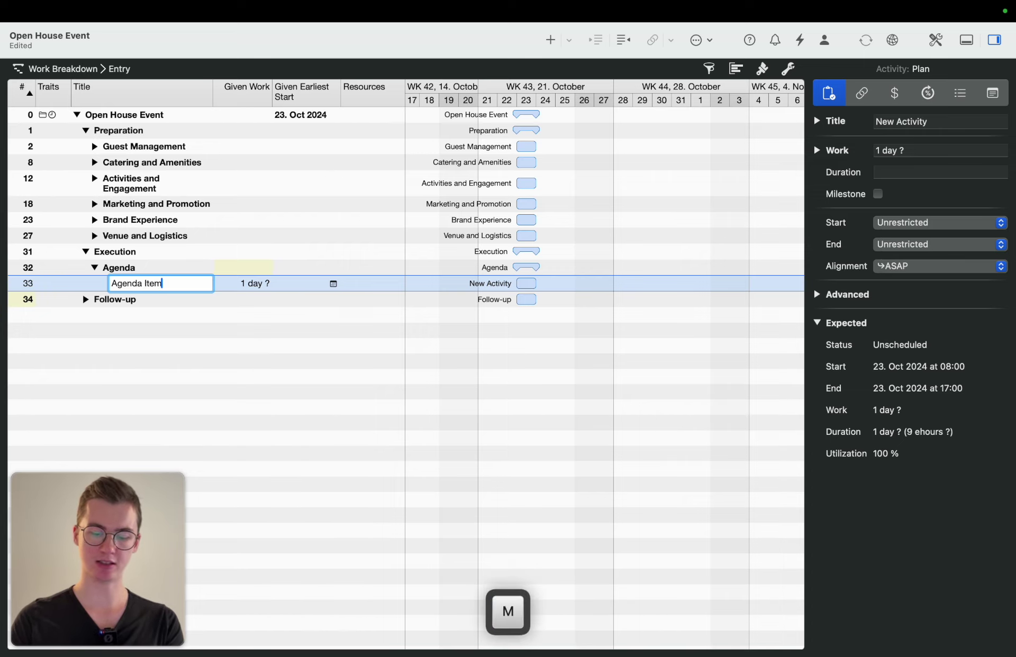
{"action": "type", "text": " #1"}
{"action": "key", "text": "Return"}
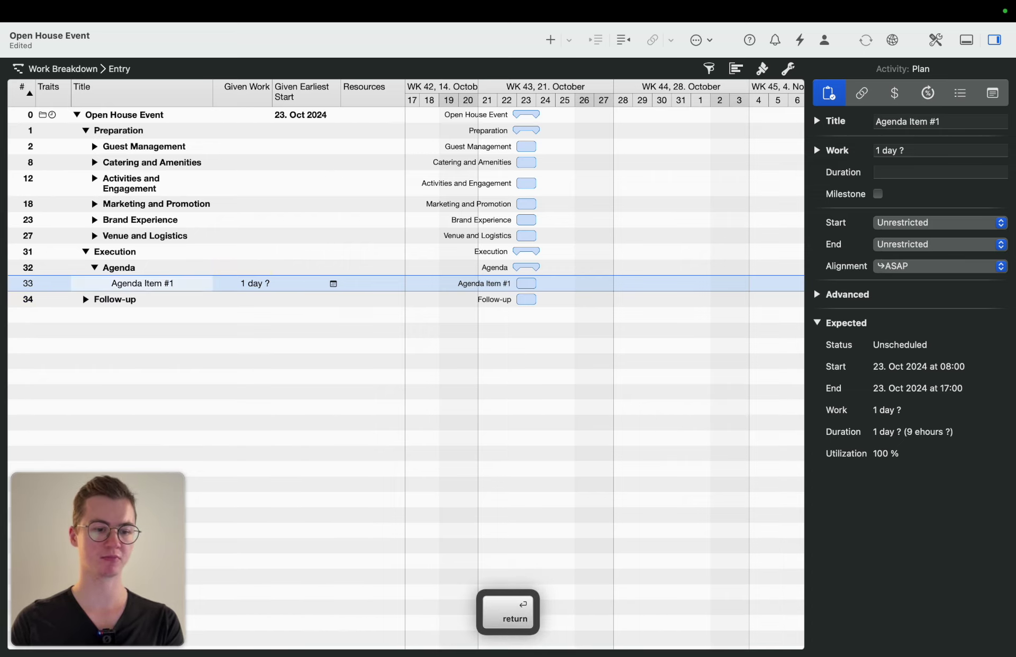
Add three more activities with the default title after Agenda Item #1 and collapse the Agenda group.
{"action": "key", "text": "super+n"}
{"action": "key", "text": "super+n"}
{"action": "key", "text": "super+n"}
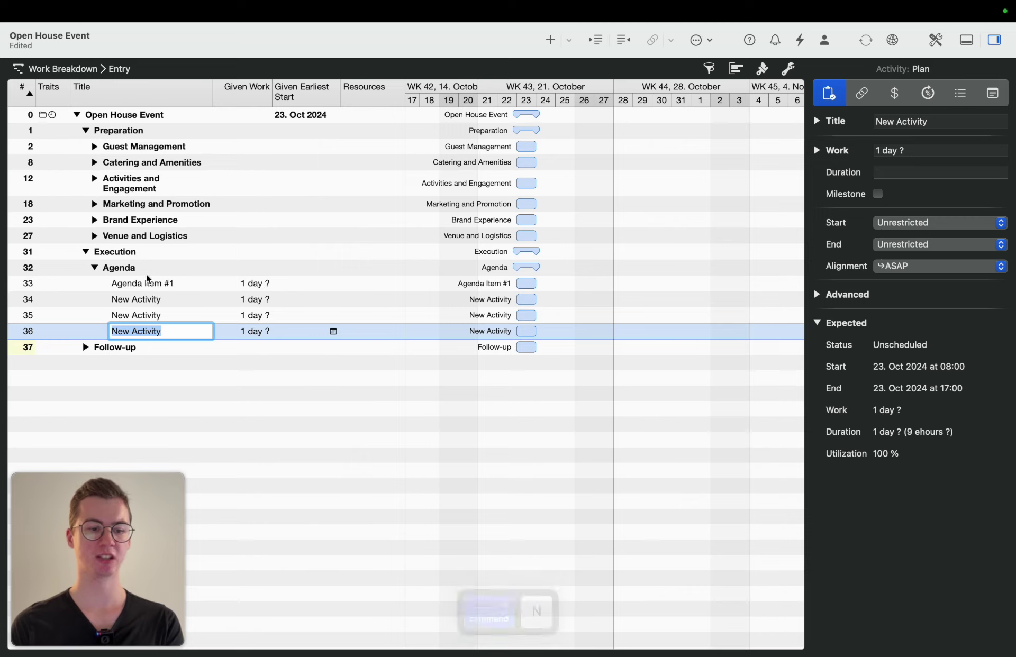
{"action": "left_click", "coordinate": [96, 269]}
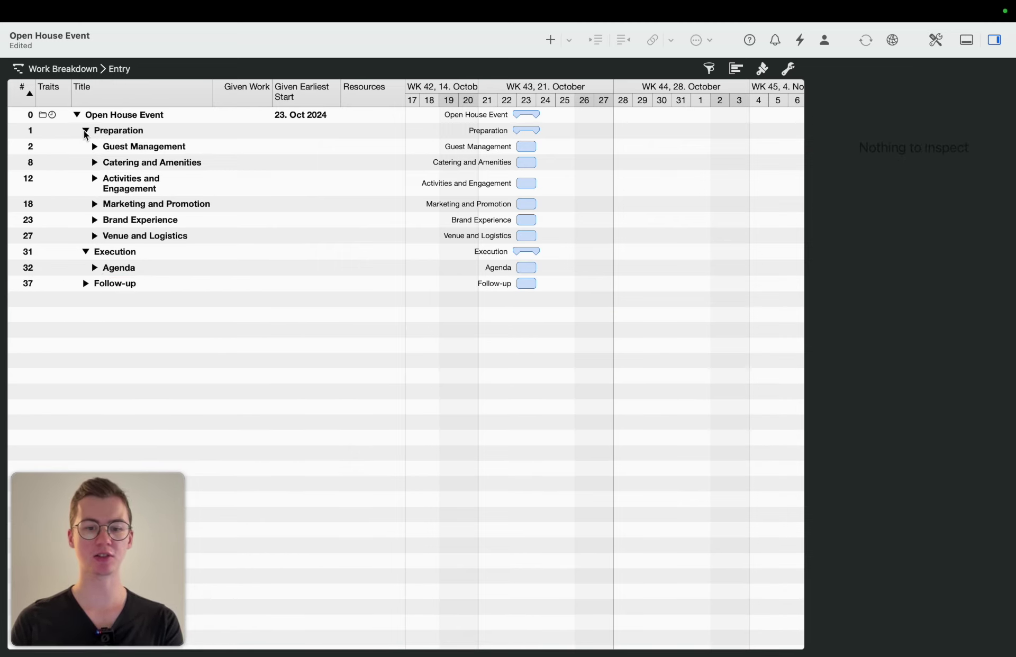
Add an activity named "Preparation finished" after the Preparation group, at the same outline level.
{"action": "left_click", "coordinate": [139, 131]}
{"action": "key", "text": "super+n"}
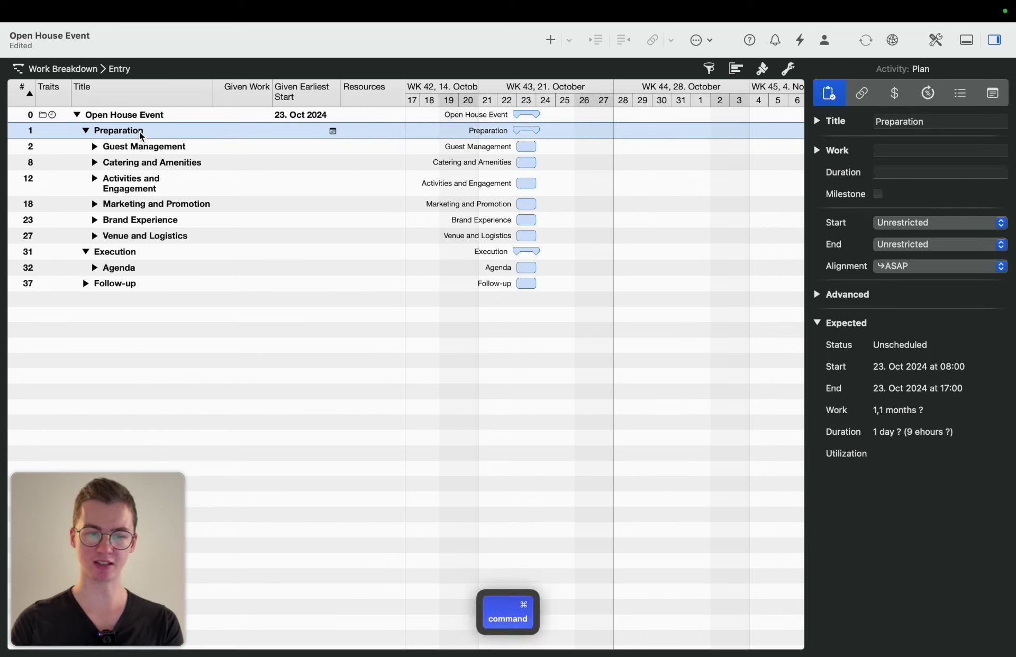
{"action": "type", "text": "P"}
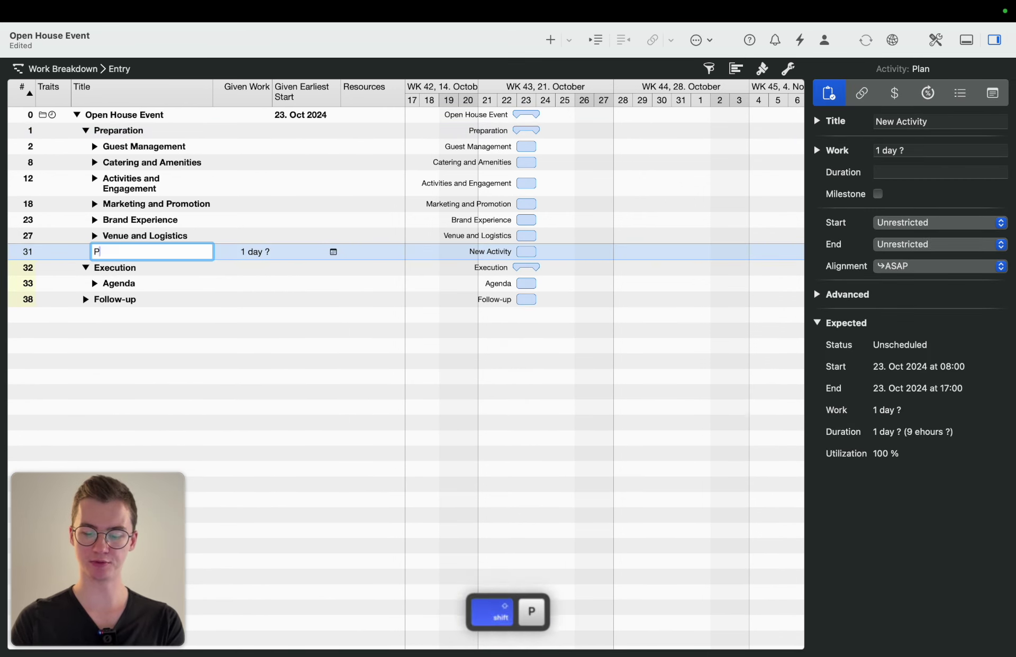
{"action": "type", "text": "reparation "}
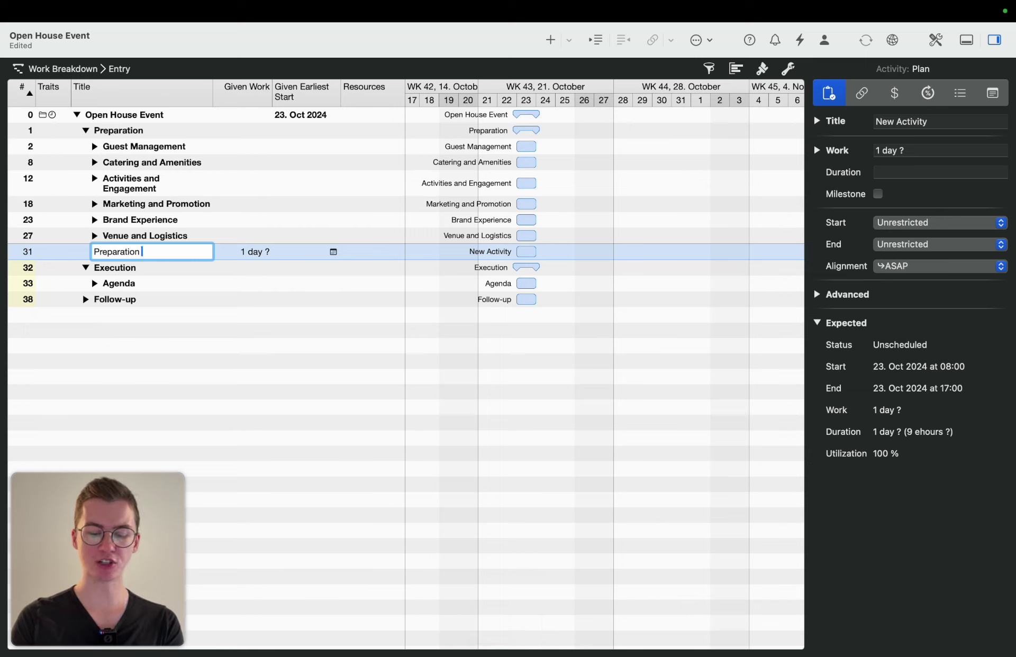
{"action": "type", "text": "finished"}
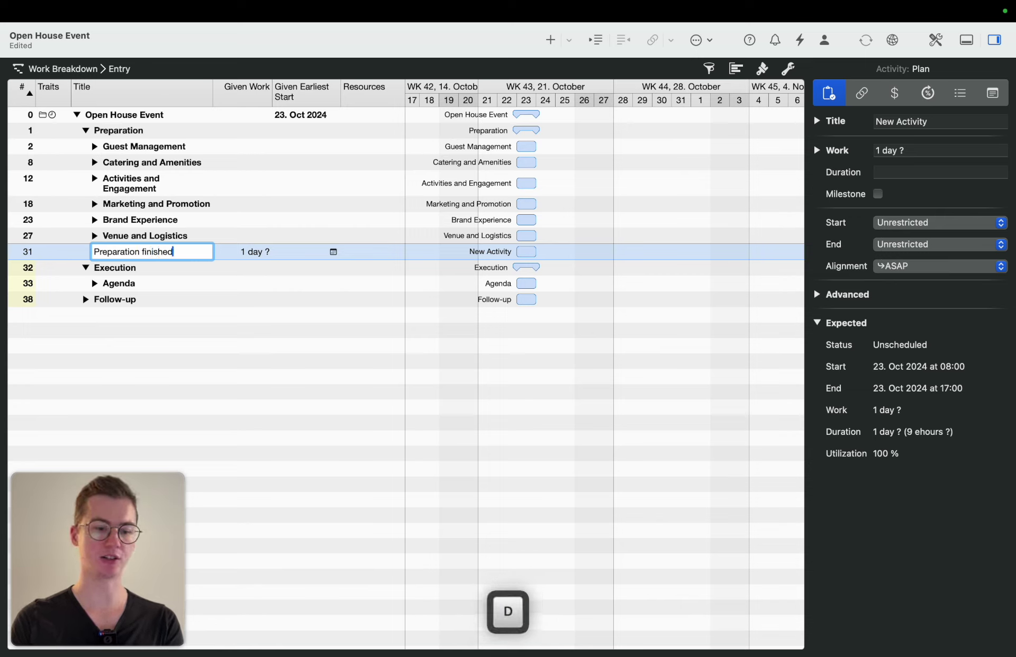
{"action": "key", "text": "Return"}
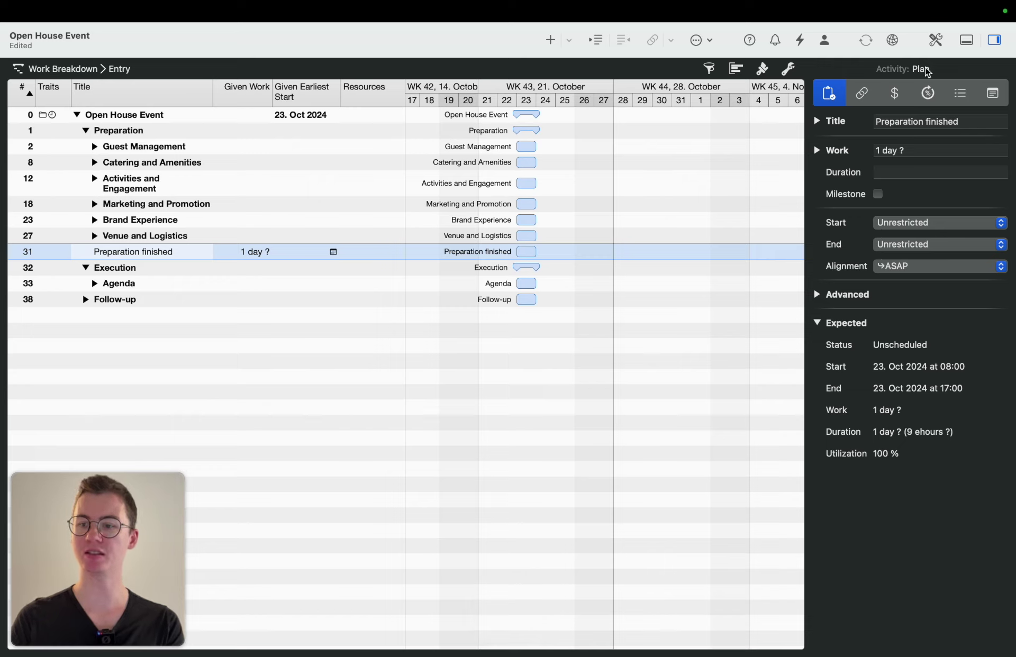
Turn the Preparation finished activity into a milestone.
{"action": "left_click", "coordinate": [996, 42]}
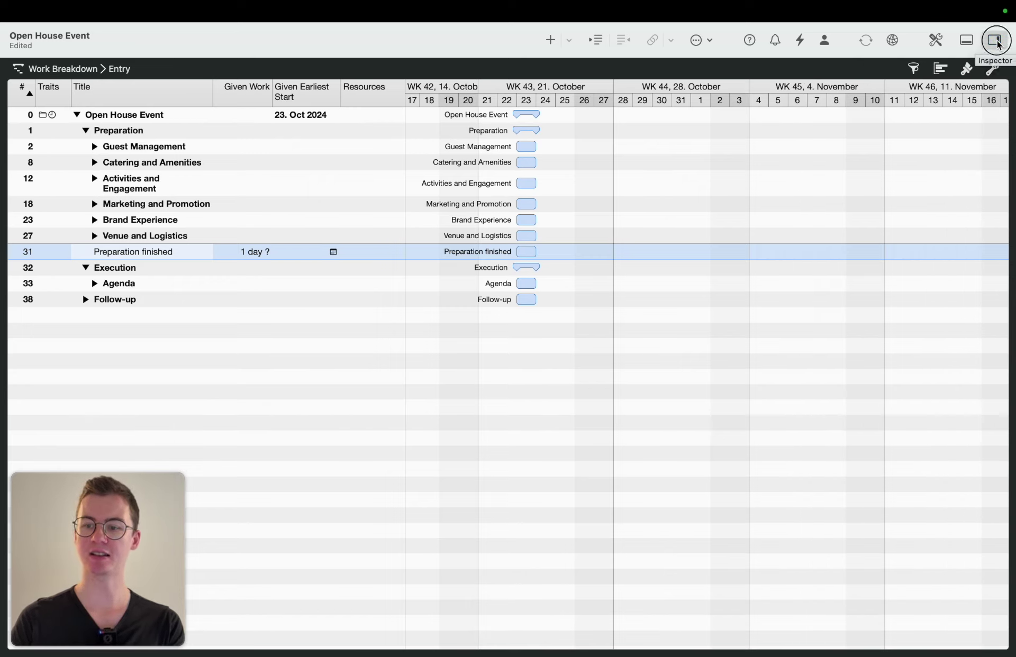
{"action": "left_click", "coordinate": [996, 42]}
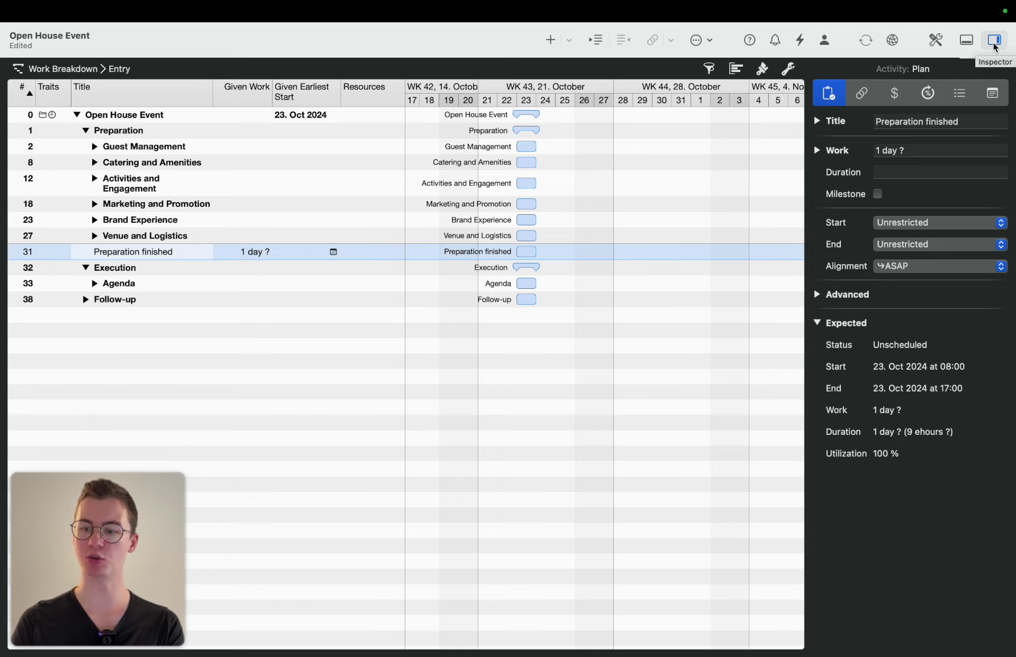
{"action": "left_click", "coordinate": [878, 195]}
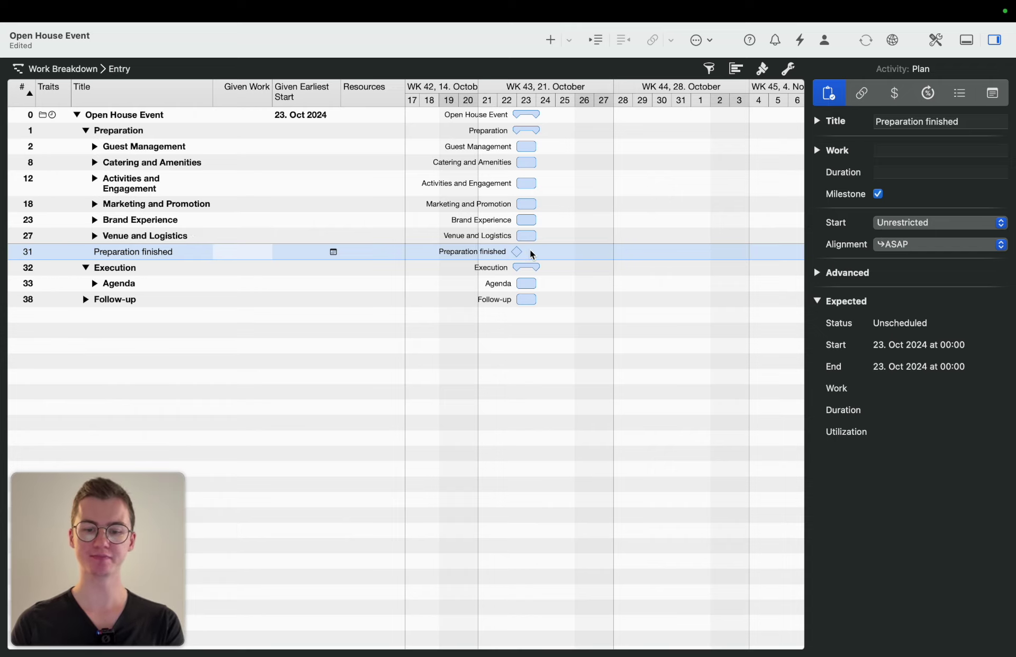
Collapse the Preparation group in the outline.
{"action": "left_click", "coordinate": [85, 131]}
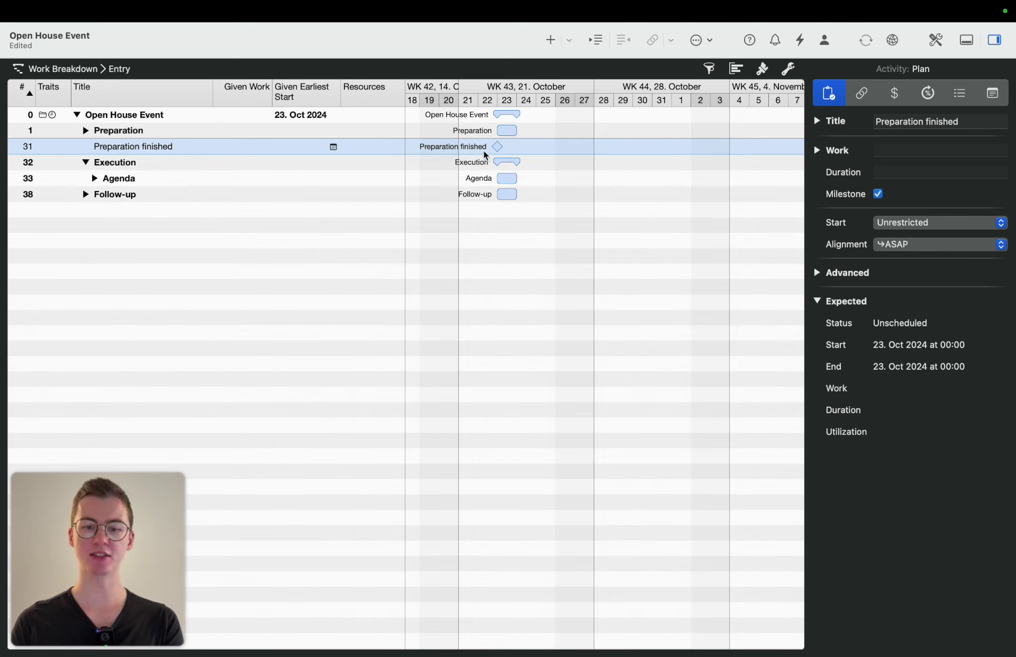
Try linking the Preparation group to the Preparation finished milestone as a selected pair, and undo the link.
{"action": "left_click", "coordinate": [528, 133]}
{"action": "left_click", "coordinate": [529, 143], "text": "shift"}
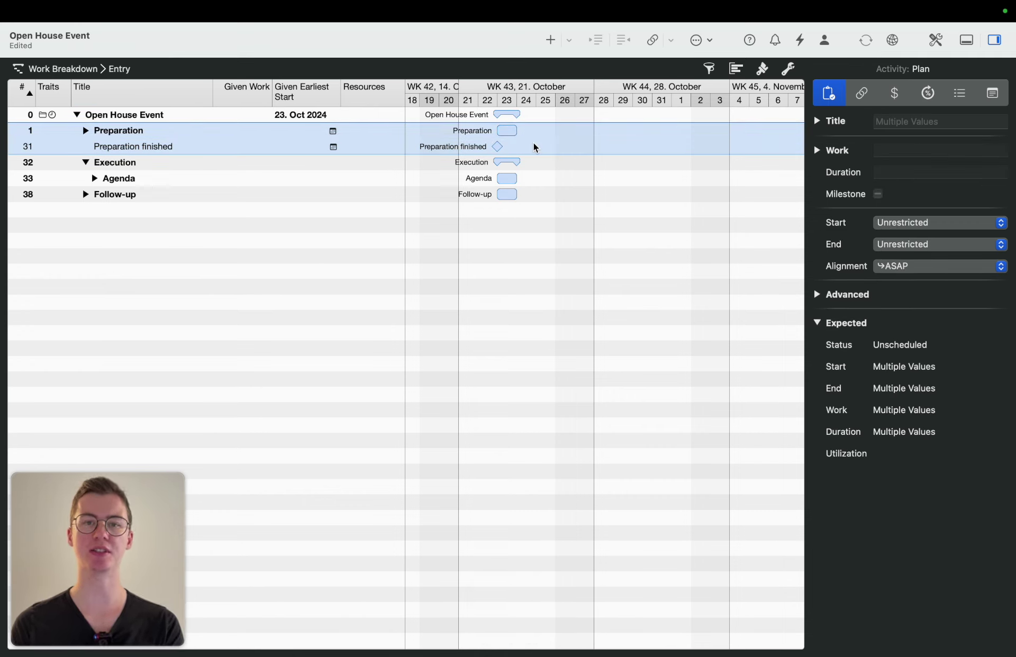
{"action": "right_click", "coordinate": [536, 147]}
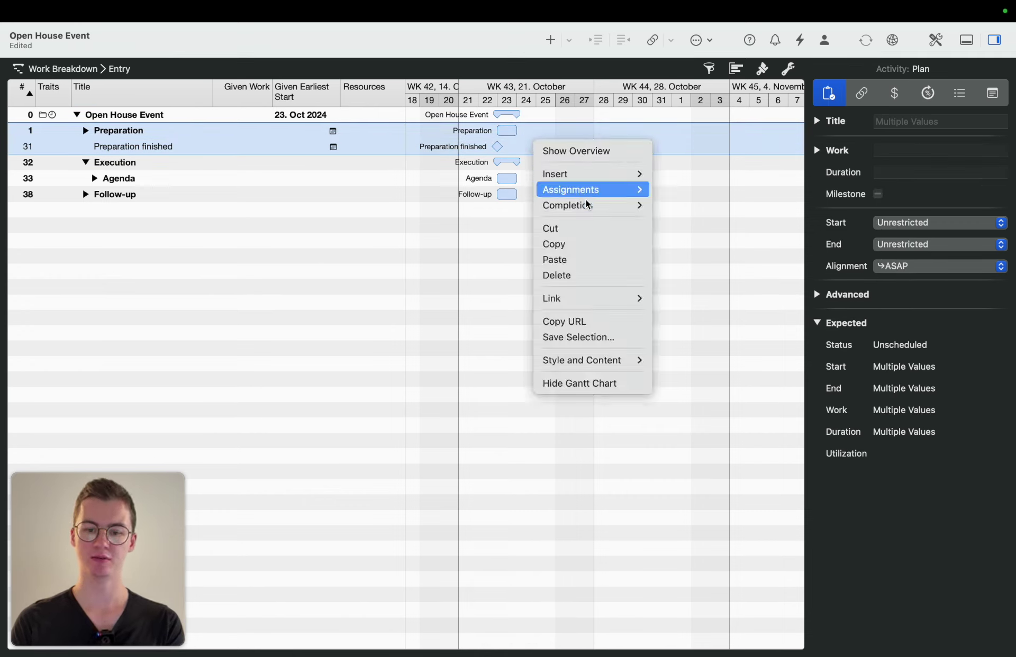
{"action": "mouse_move", "coordinate": [590, 213]}
{"action": "mouse_move", "coordinate": [605, 297]}
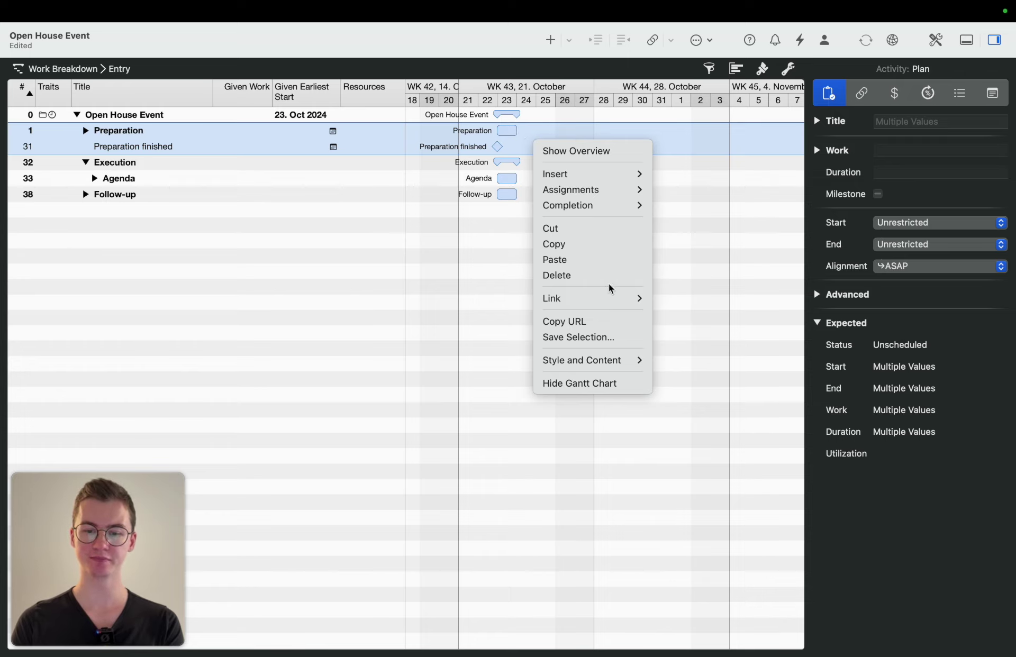
{"action": "left_click", "coordinate": [687, 299]}
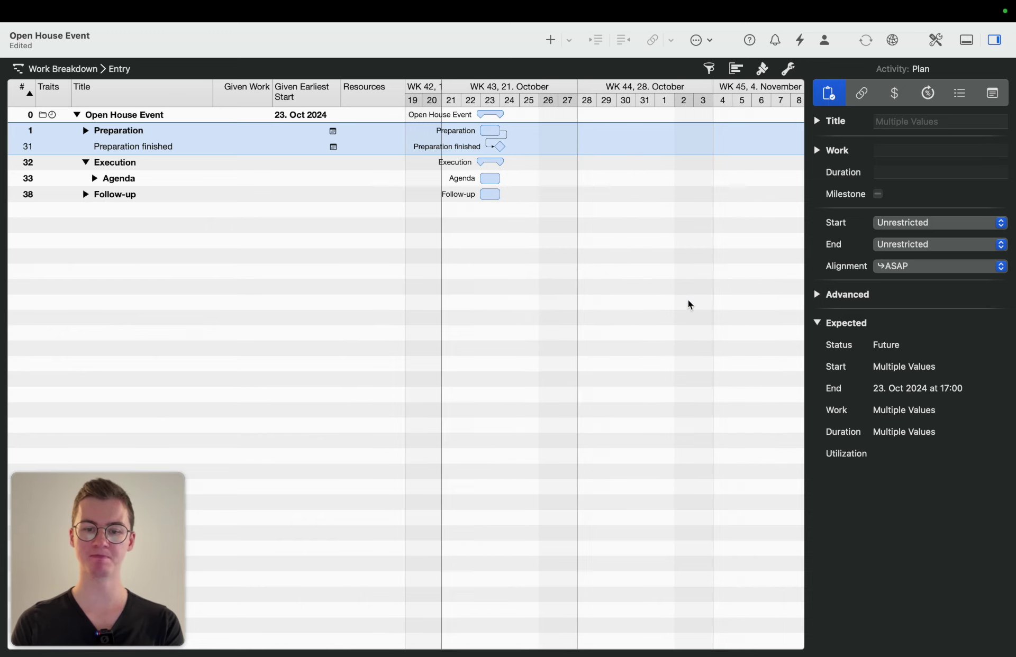
{"action": "key", "text": "super+z"}
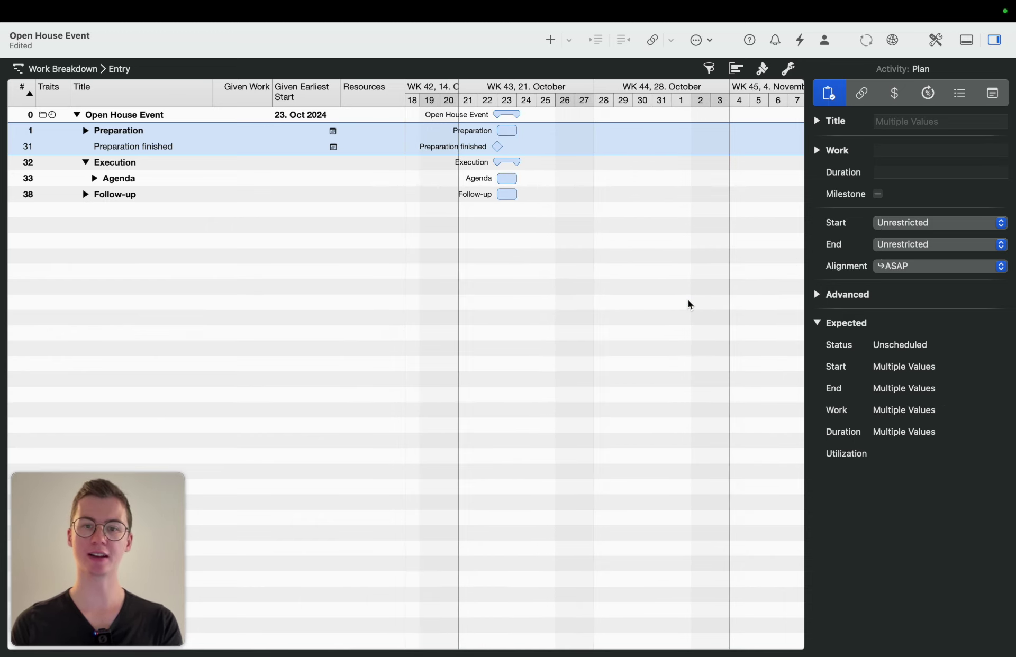
Draw an end-to-start dependency in the Gantt chart from the end of Preparation to the Preparation finished milestone.
{"action": "key", "text": "alt"}
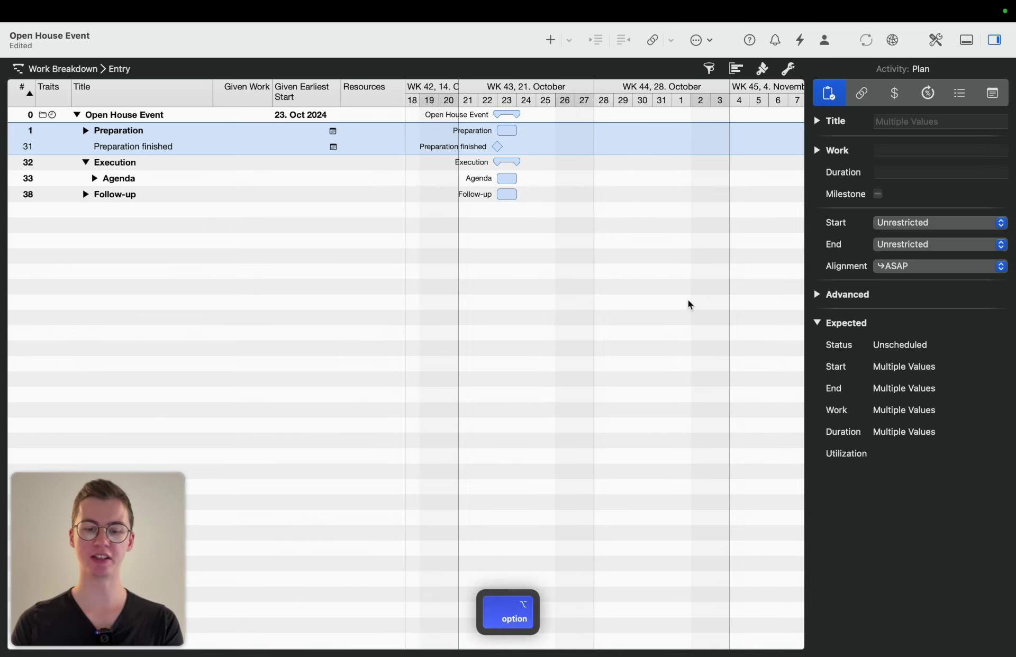
{"action": "mouse_move", "coordinate": [530, 133]}
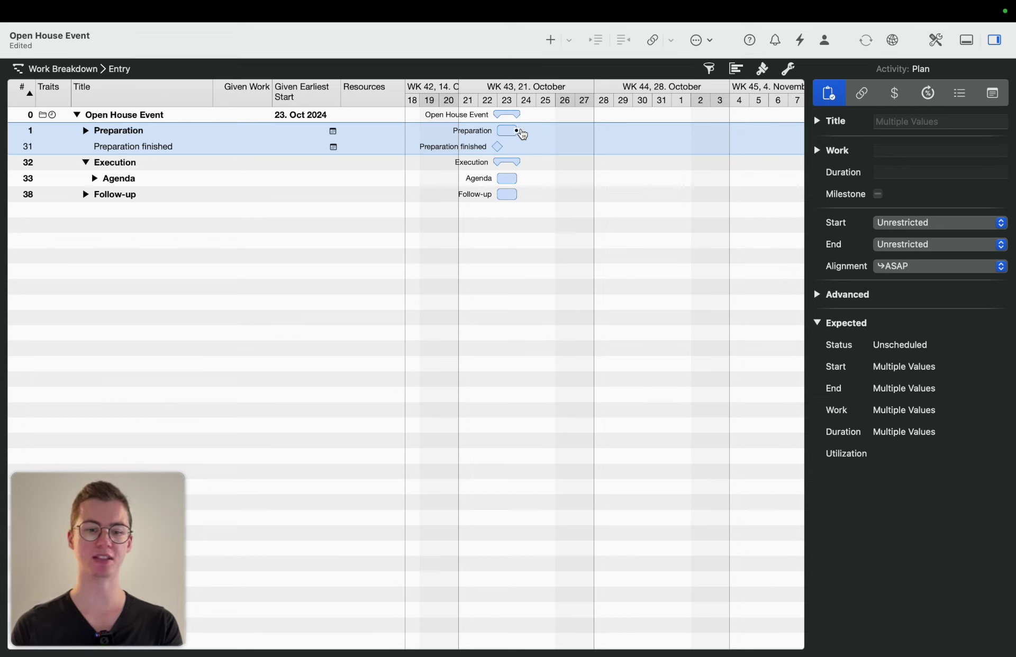
{"action": "left_click_drag", "start_coordinate": [517, 131], "coordinate": [491, 150]}
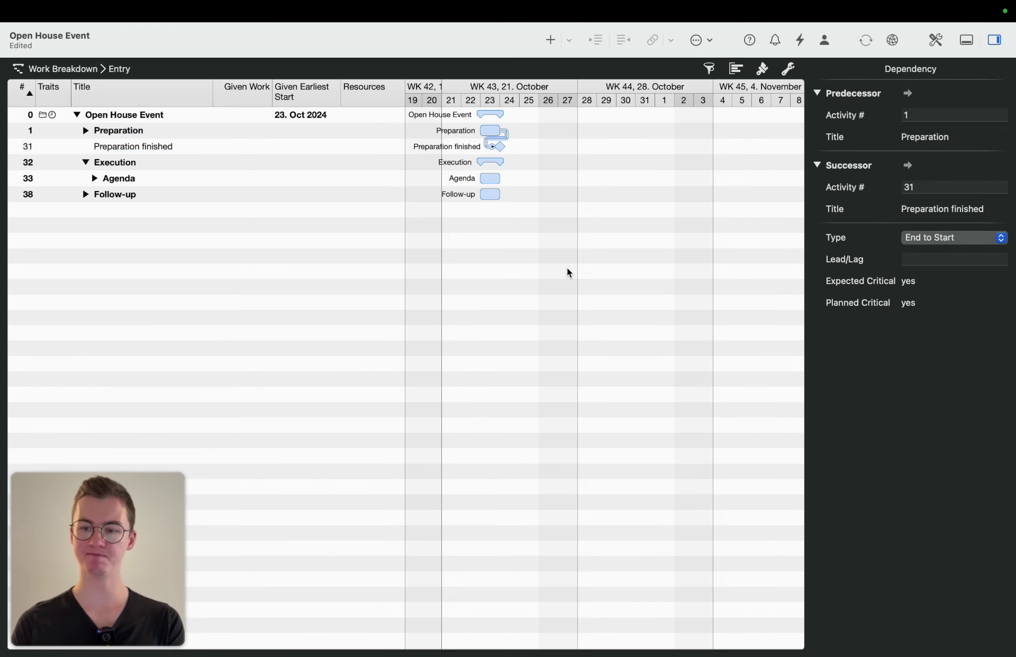
{"action": "left_click", "coordinate": [476, 132]}
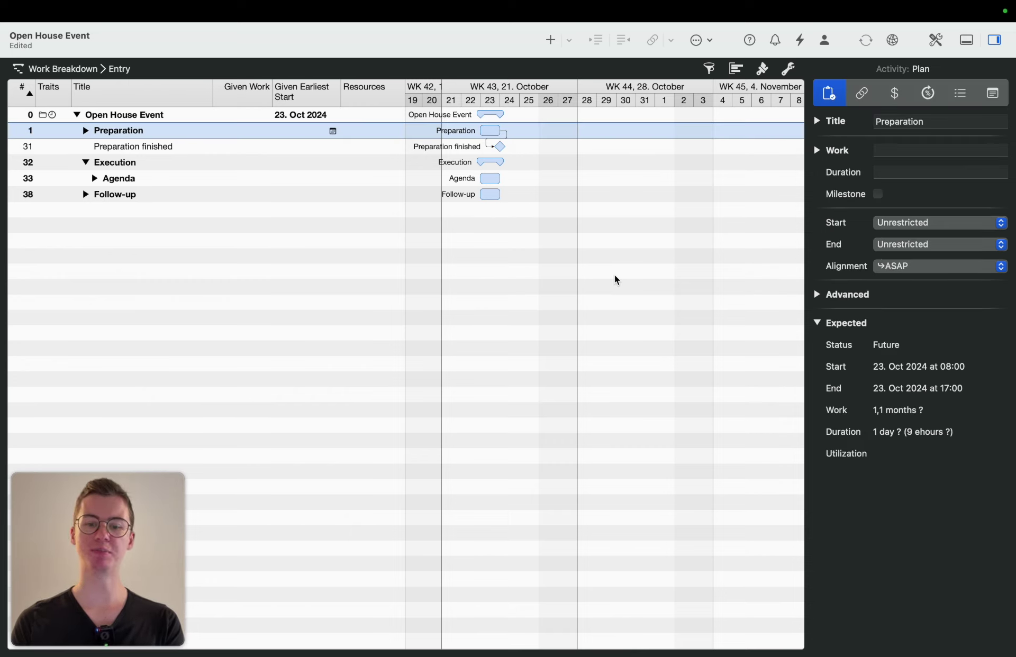
Set the lead/lag of the dependency between Preparation and Preparation finished to 5 days.
{"action": "left_click", "coordinate": [508, 138]}
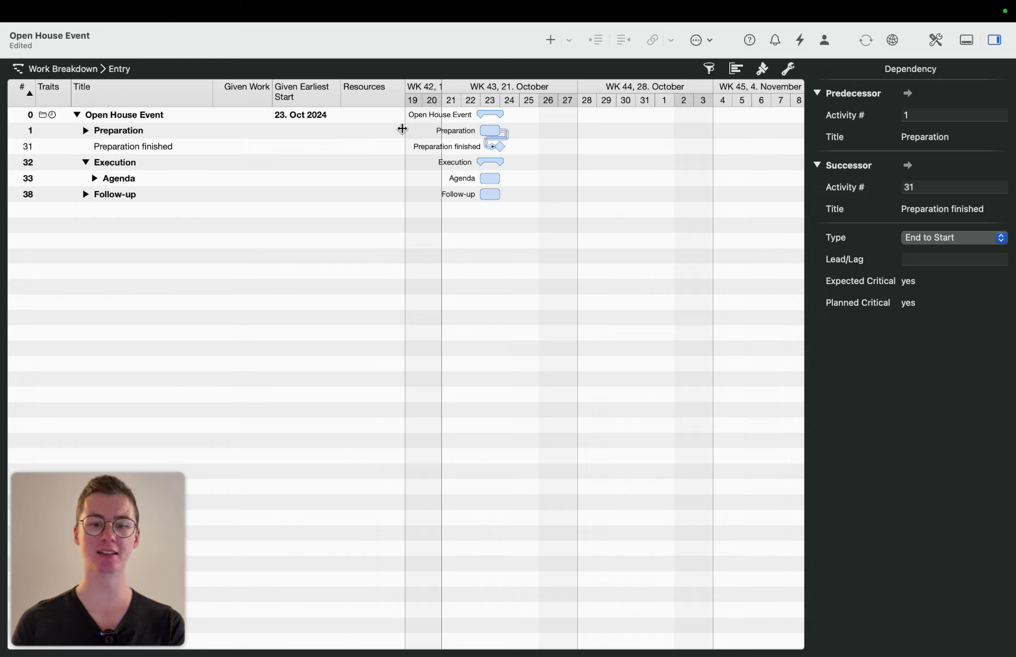
{"action": "left_click", "coordinate": [452, 131]}
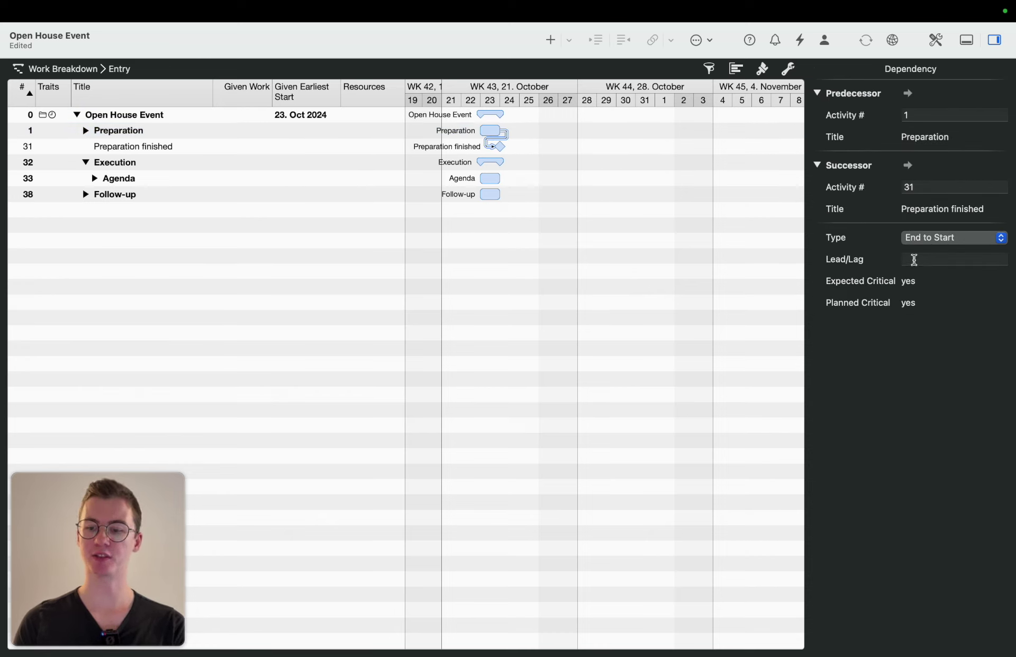
{"action": "left_click", "coordinate": [914, 260]}
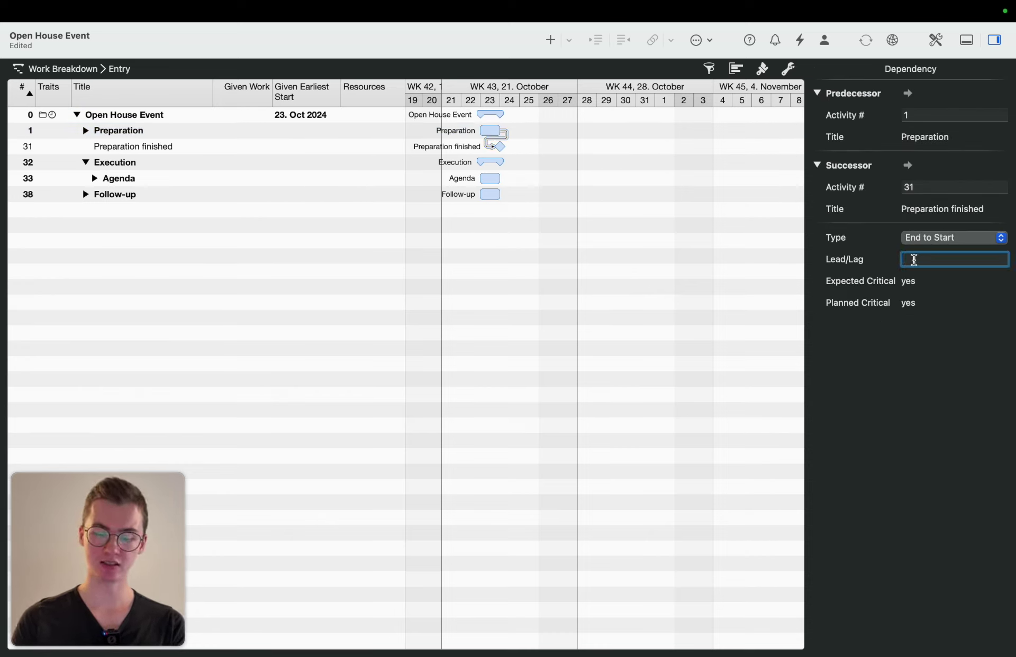
{"action": "type", "text": "5d"}
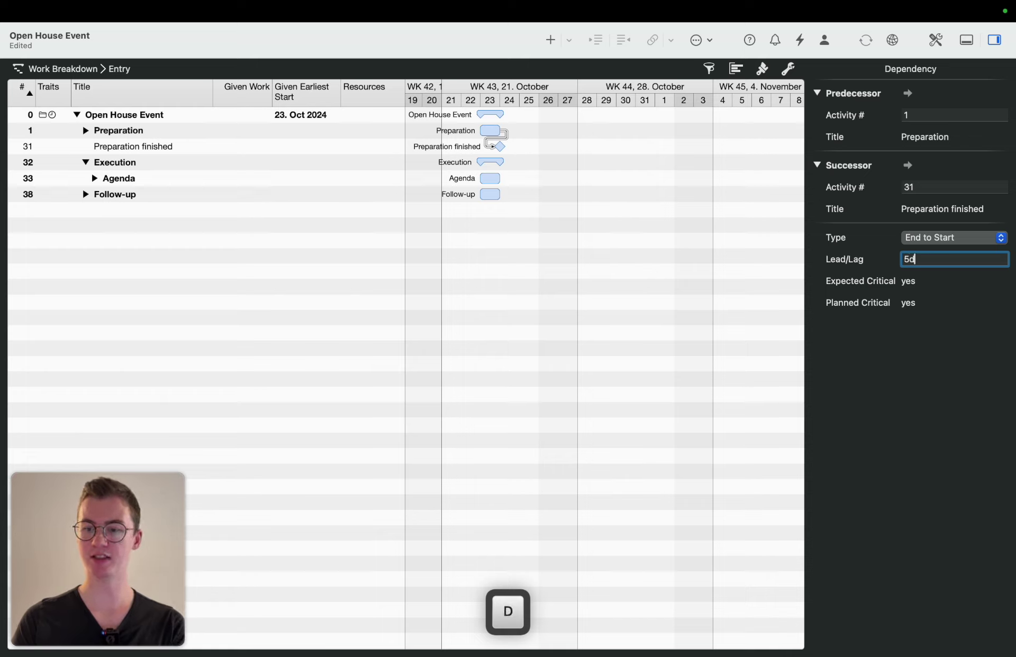
{"action": "key", "text": "Return"}
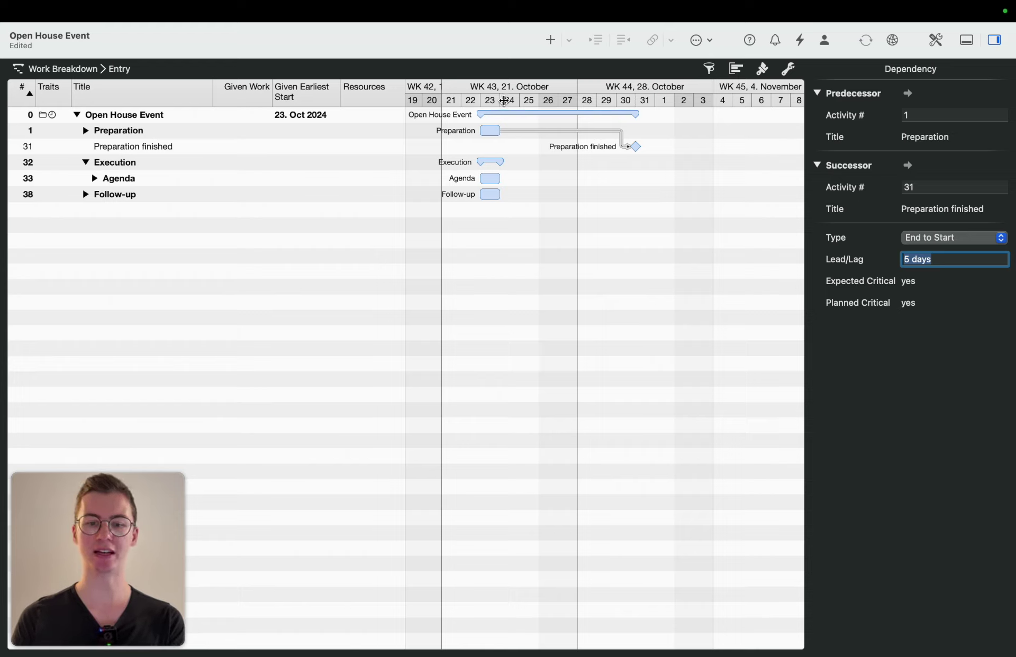
Extend the Preparation bar in the Gantt chart to about the end of 25 October.
{"action": "left_click", "coordinate": [498, 132]}
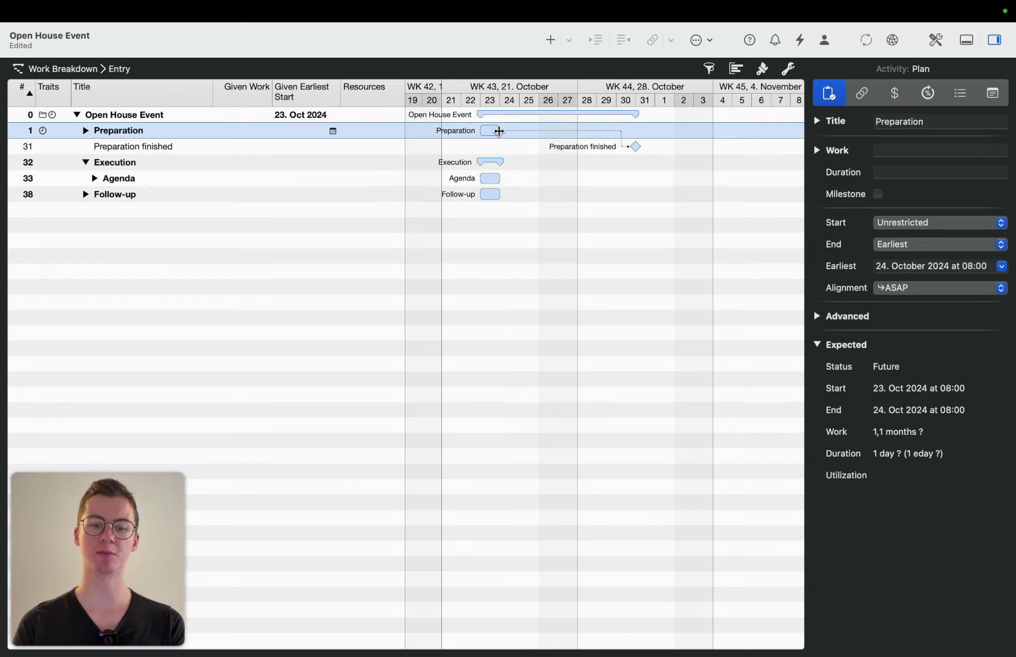
{"action": "left_click_drag", "start_coordinate": [498, 131], "coordinate": [536, 132]}
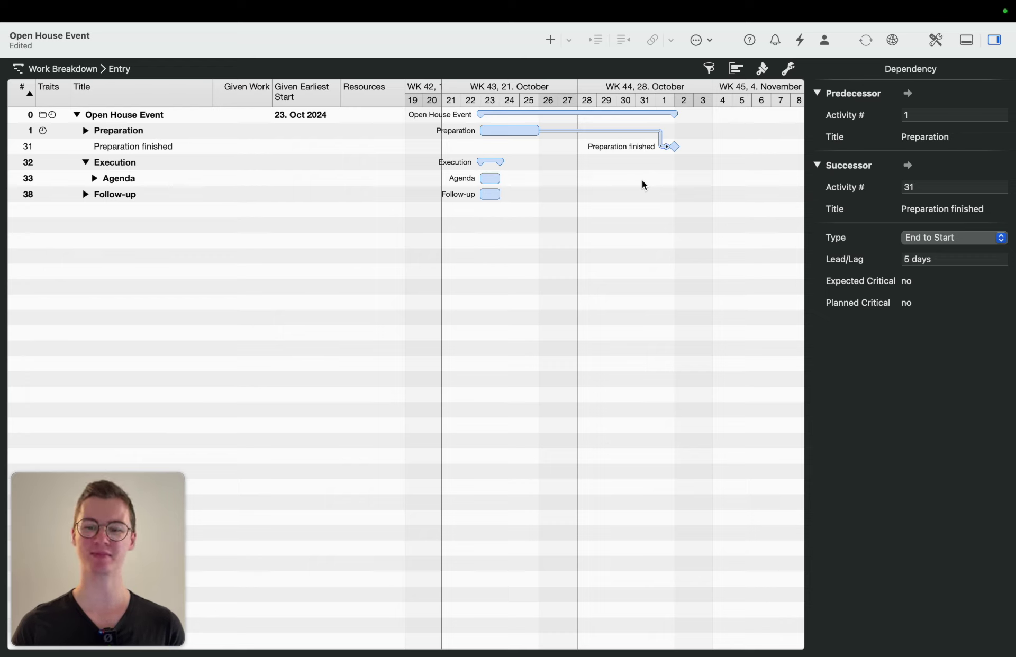
Open the project's calendar settings and examine the regular weeks of the 24 hours, Night Shift and Standard calendars.
{"action": "left_click", "coordinate": [936, 41]}
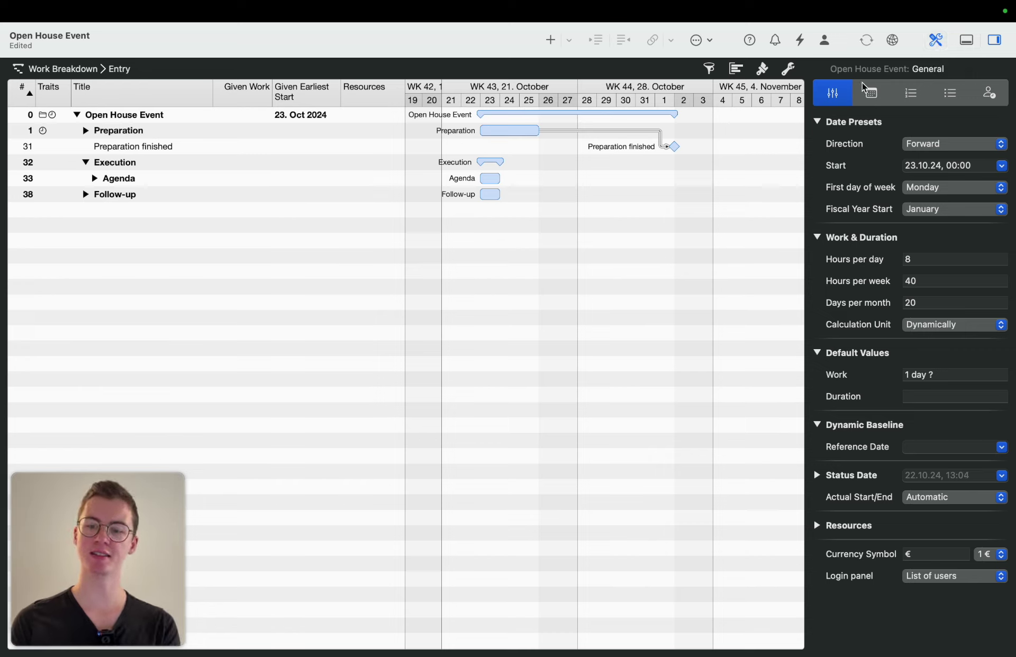
{"action": "left_click", "coordinate": [868, 98]}
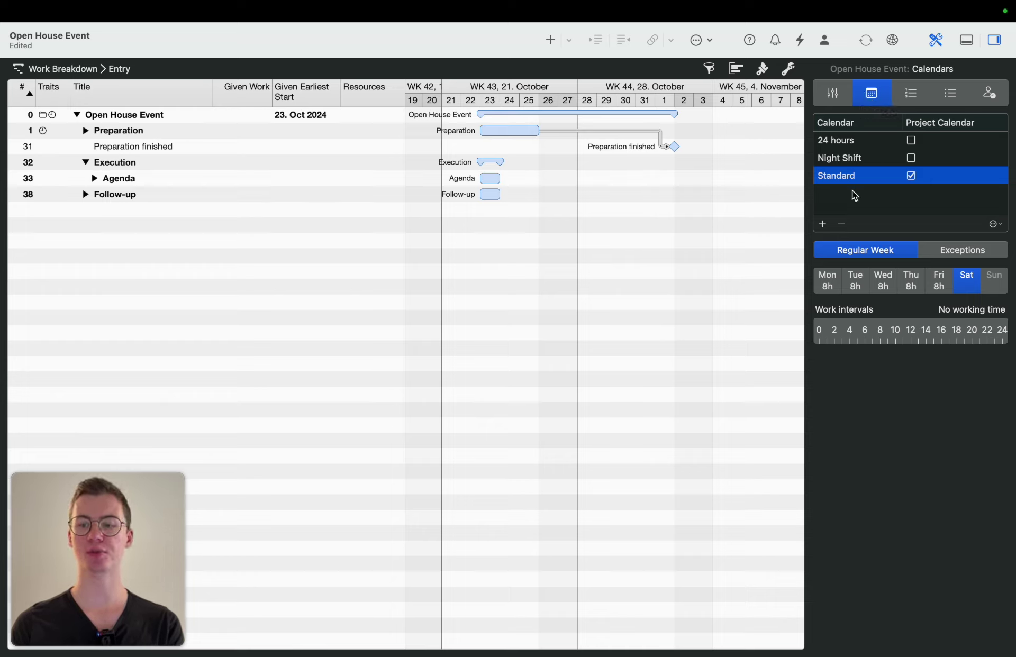
{"action": "left_click", "coordinate": [861, 145]}
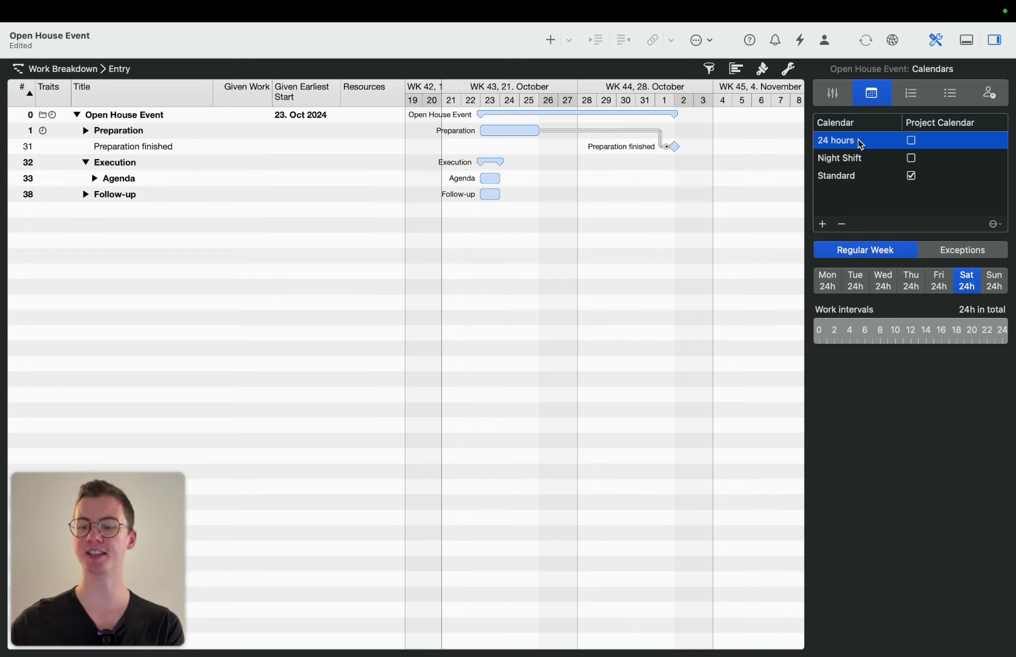
{"action": "left_click", "coordinate": [862, 157]}
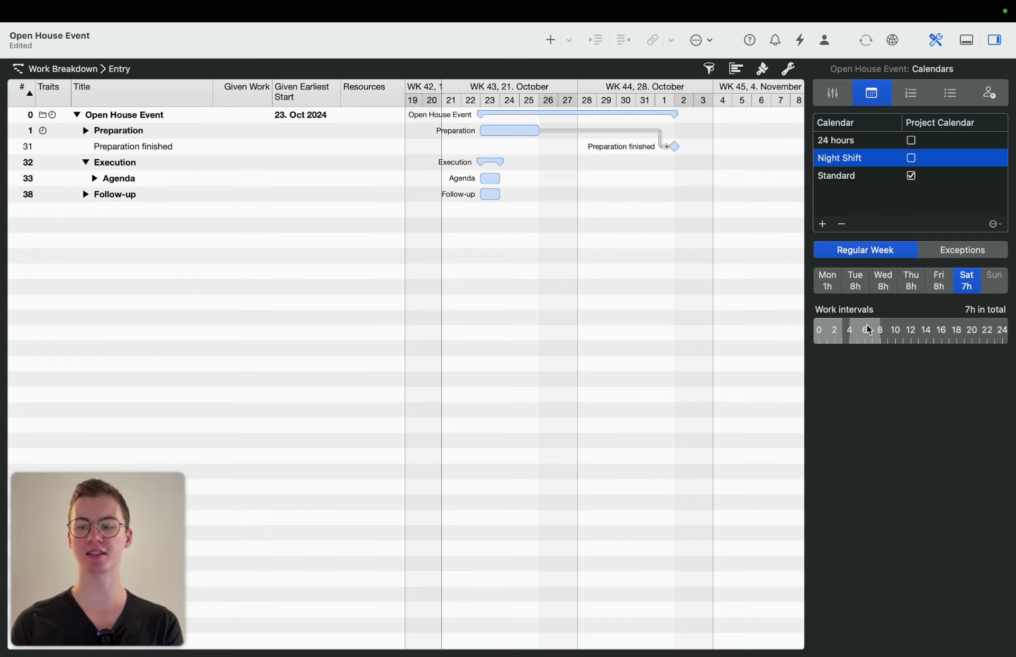
{"action": "left_click", "coordinate": [850, 177]}
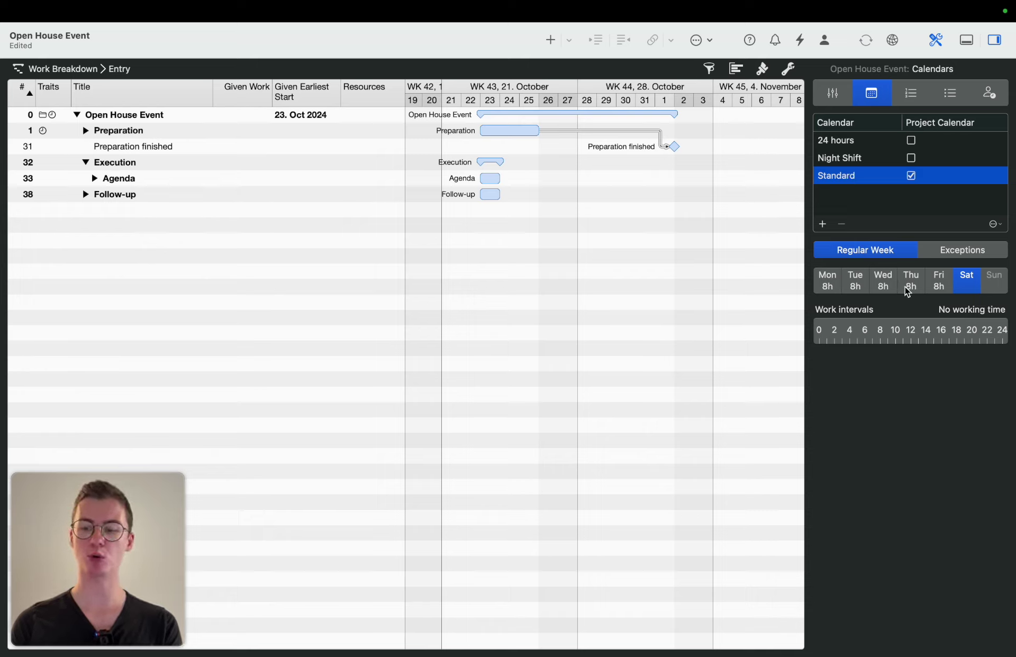
Try extending Monday's work interval in the Standard calendar to the full 24 hours, and undo the change.
{"action": "left_click", "coordinate": [856, 284]}
{"action": "left_click", "coordinate": [831, 282]}
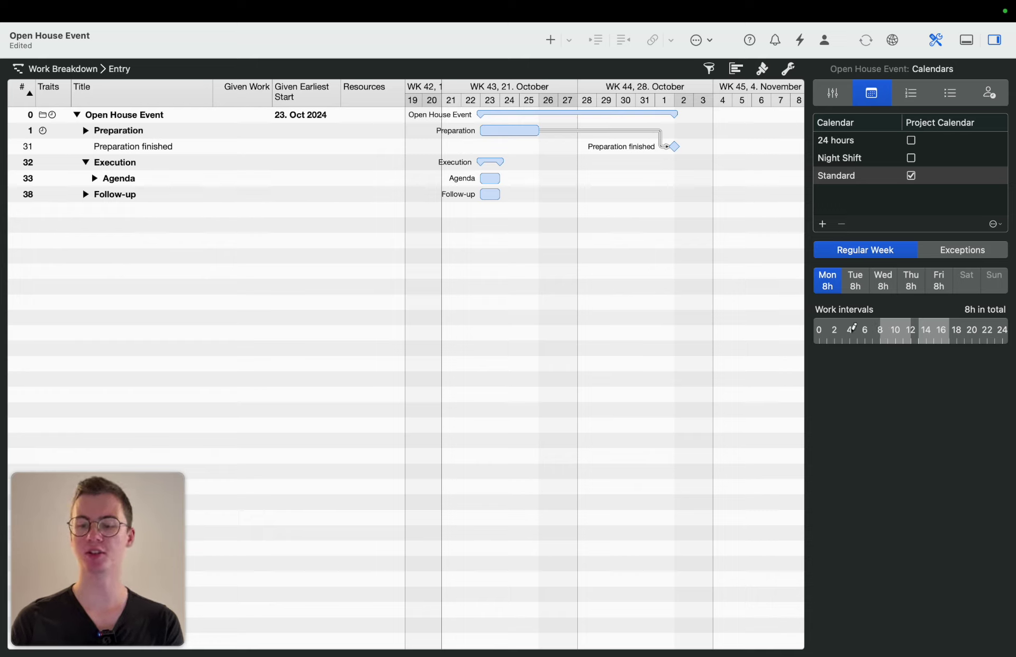
{"action": "left_click_drag", "start_coordinate": [820, 330], "coordinate": [1015, 343]}
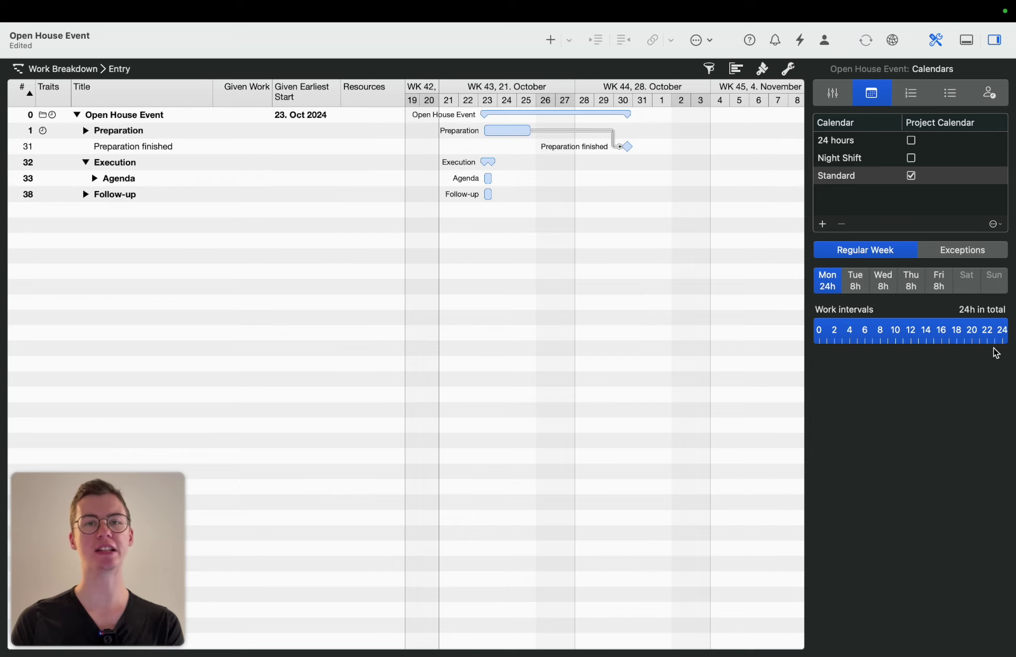
{"action": "key", "text": "super+z"}
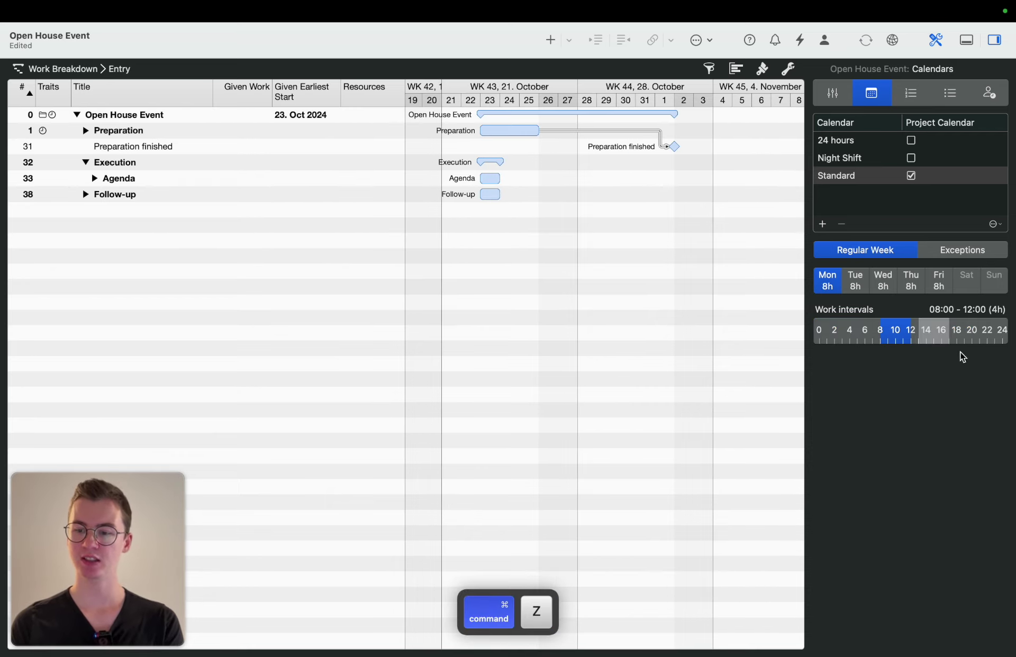
Try a Saturday work interval from 02:00 to 14:00 in the Standard calendar, and delete it again.
{"action": "left_click", "coordinate": [977, 290]}
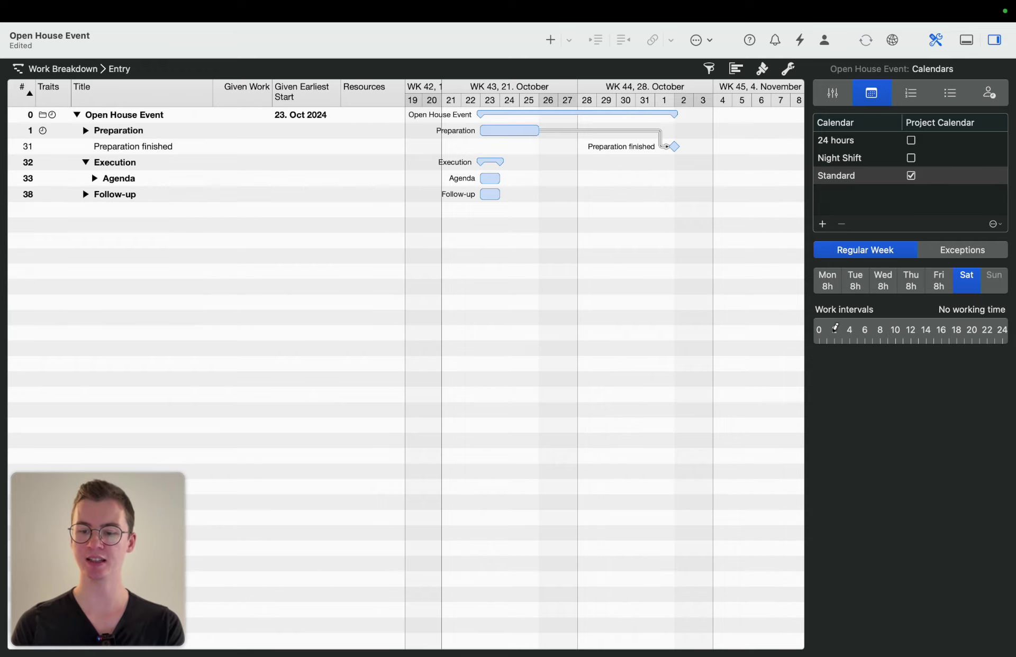
{"action": "left_click_drag", "start_coordinate": [834, 328], "coordinate": [926, 332]}
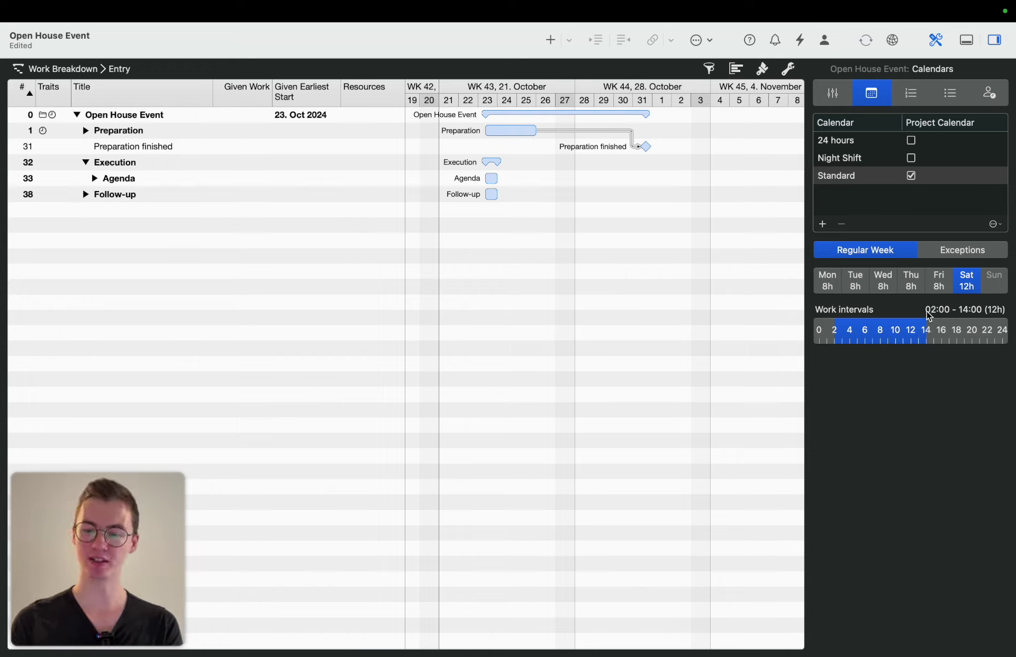
{"action": "key", "text": "BackSpace"}
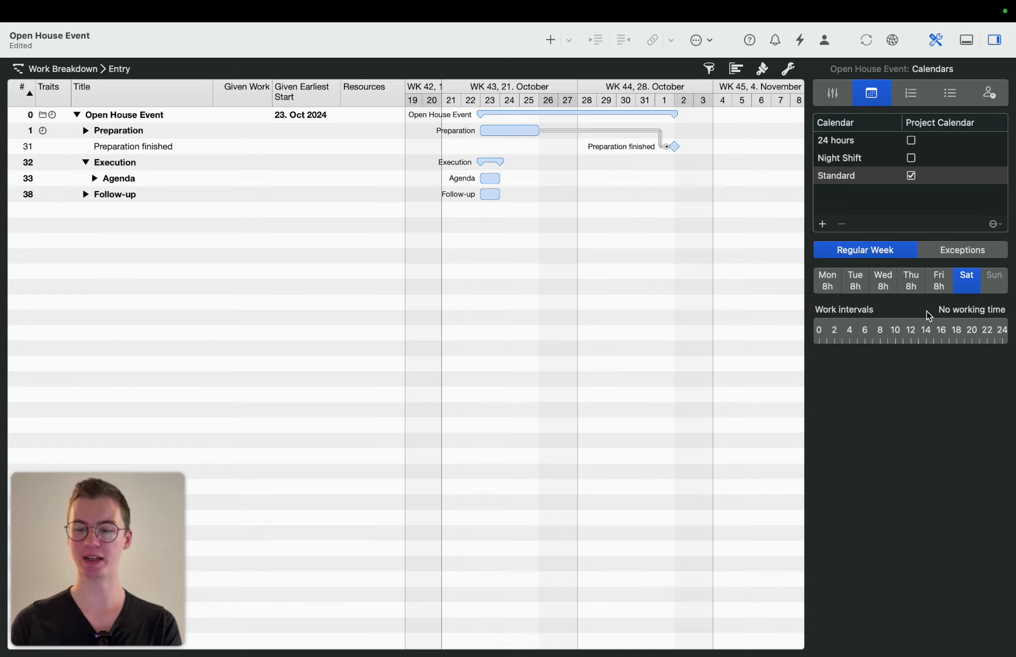
Add an exception titled "Halloween" to the Standard calendar.
{"action": "left_click", "coordinate": [962, 252]}
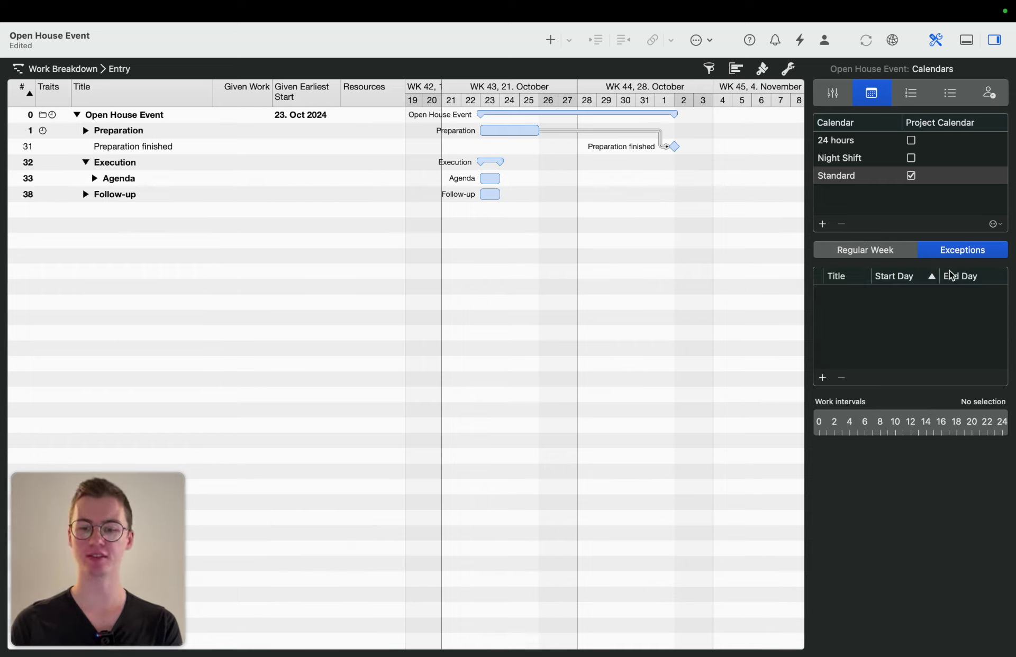
{"action": "left_click", "coordinate": [823, 379]}
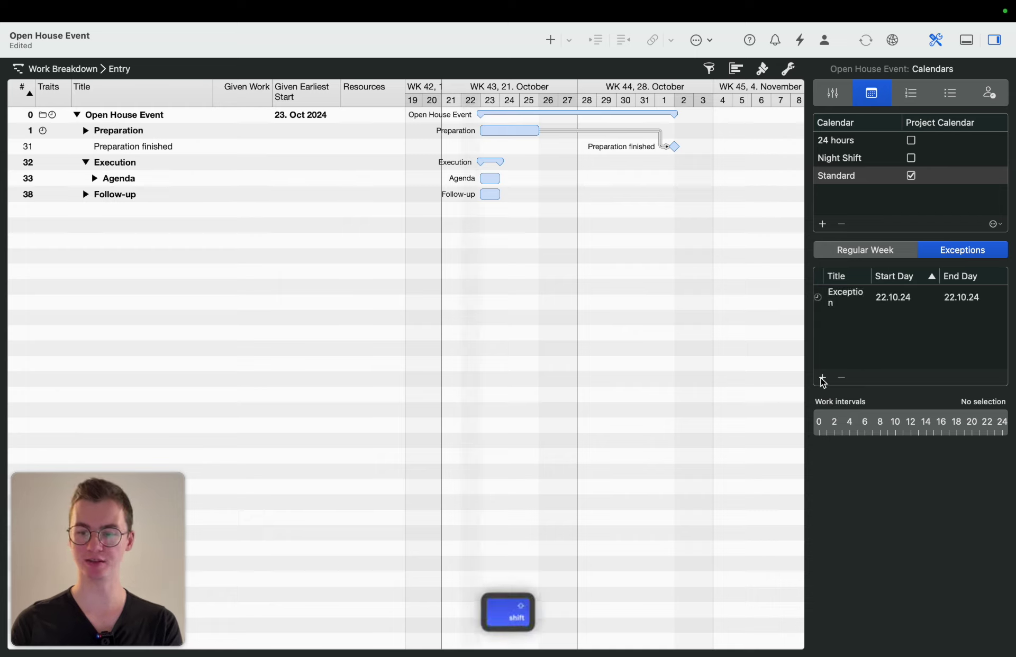
{"action": "double_click", "coordinate": [845, 296]}
{"action": "type", "text": "Halloween"}
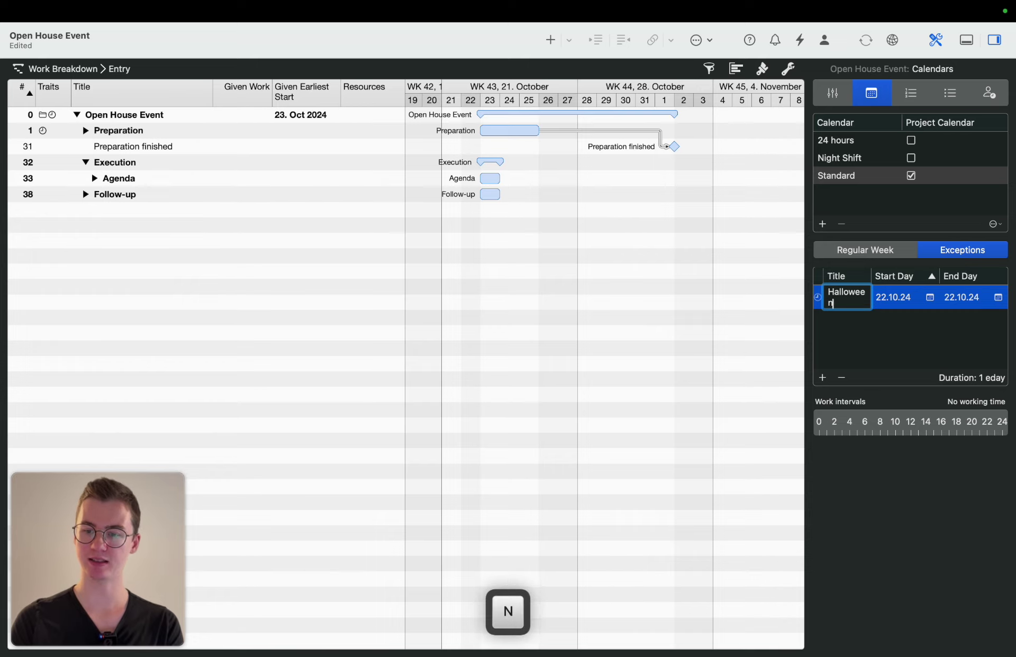
{"action": "key", "text": "Return"}
Set the Halloween exception to start and end on 31.10.24.
{"action": "double_click", "coordinate": [886, 297]}
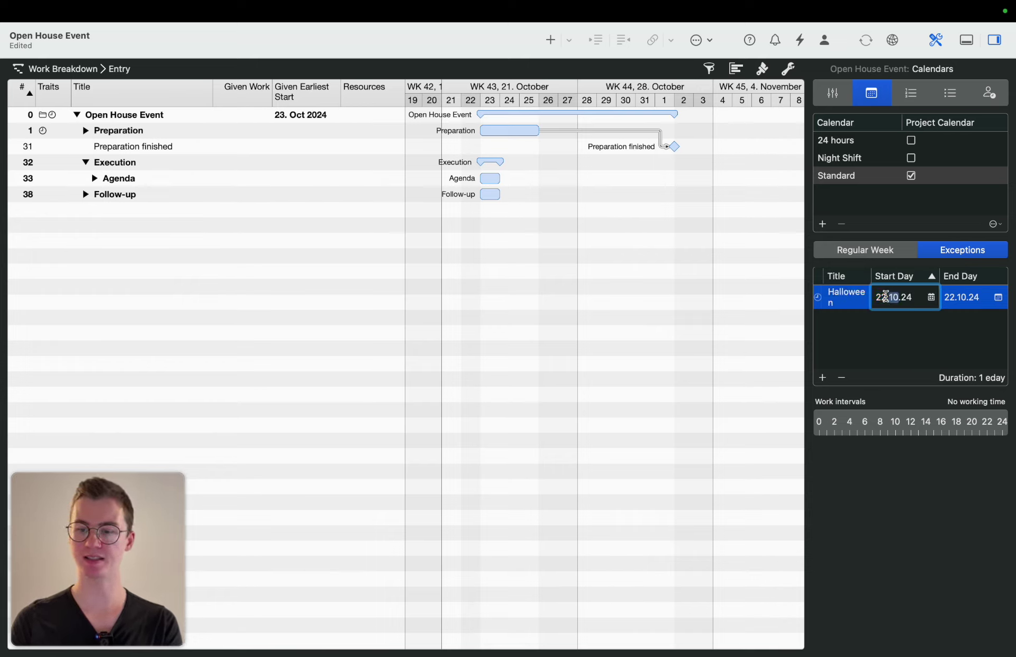
{"action": "left_click", "coordinate": [883, 297]}
{"action": "type", "text": "31"}
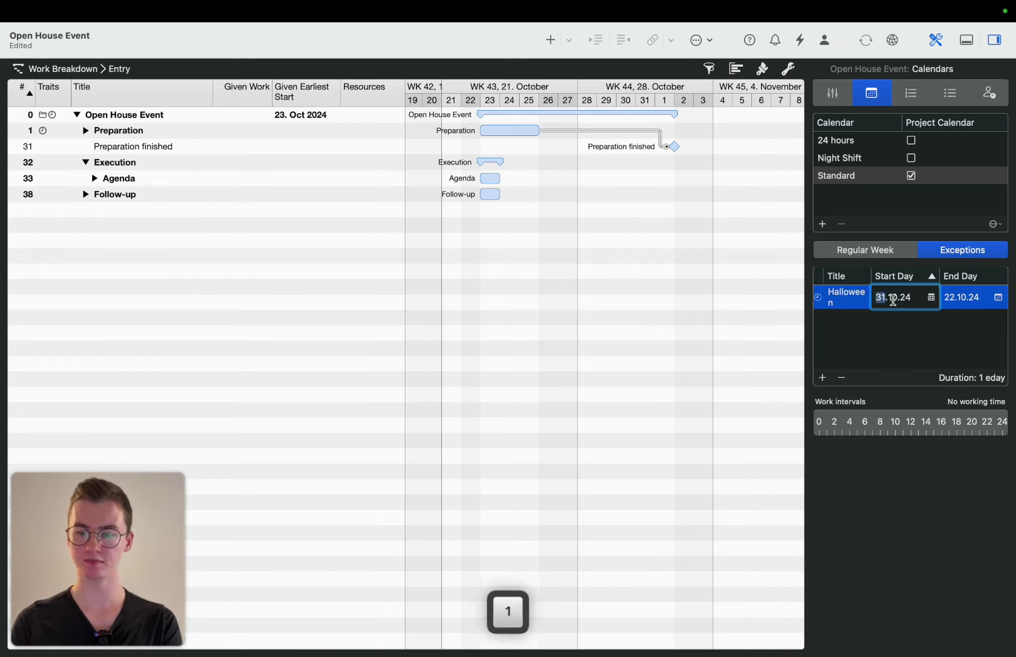
{"action": "left_click", "coordinate": [953, 305]}
{"action": "left_click", "coordinate": [947, 296]}
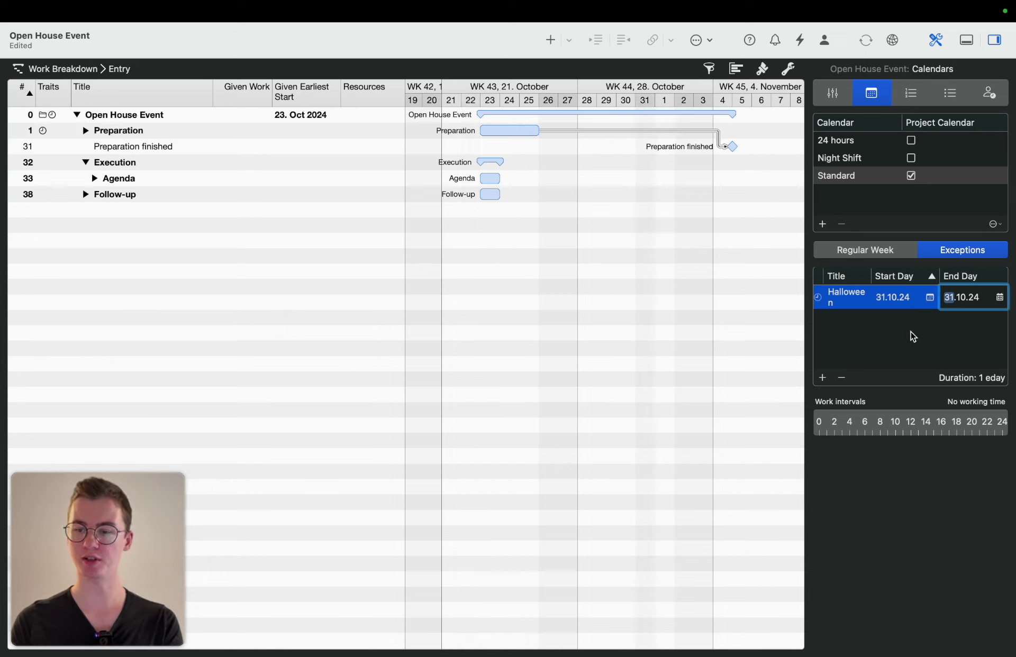
{"action": "left_click", "coordinate": [910, 333]}
{"action": "left_click", "coordinate": [907, 302]}
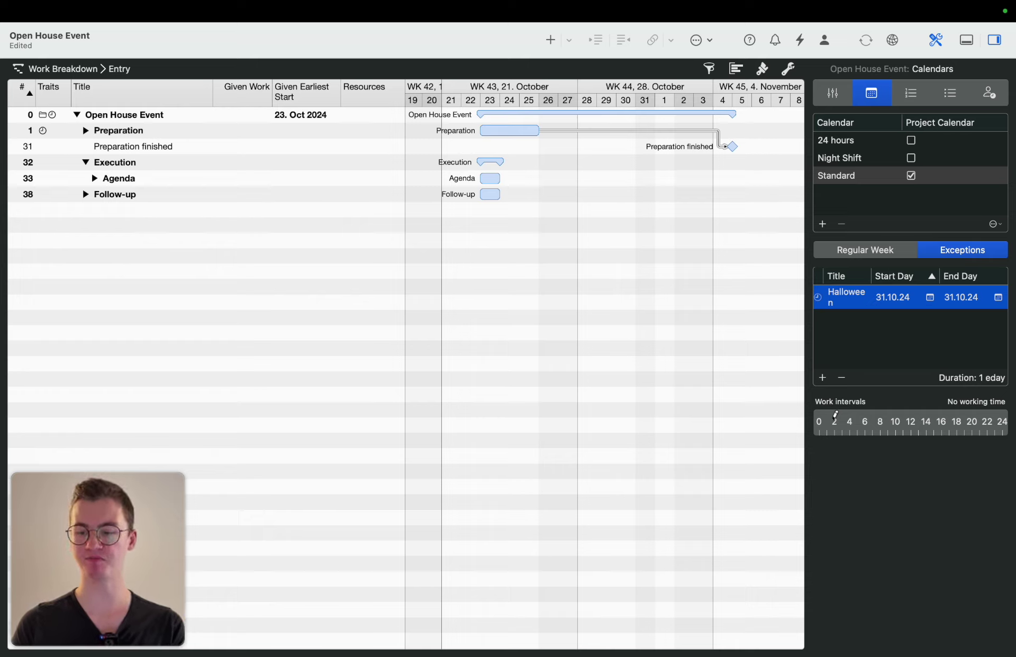
Try a work interval from 08:00 to 13:00 on the Halloween exception, and remove it again.
{"action": "left_click_drag", "start_coordinate": [884, 424], "coordinate": [919, 426]}
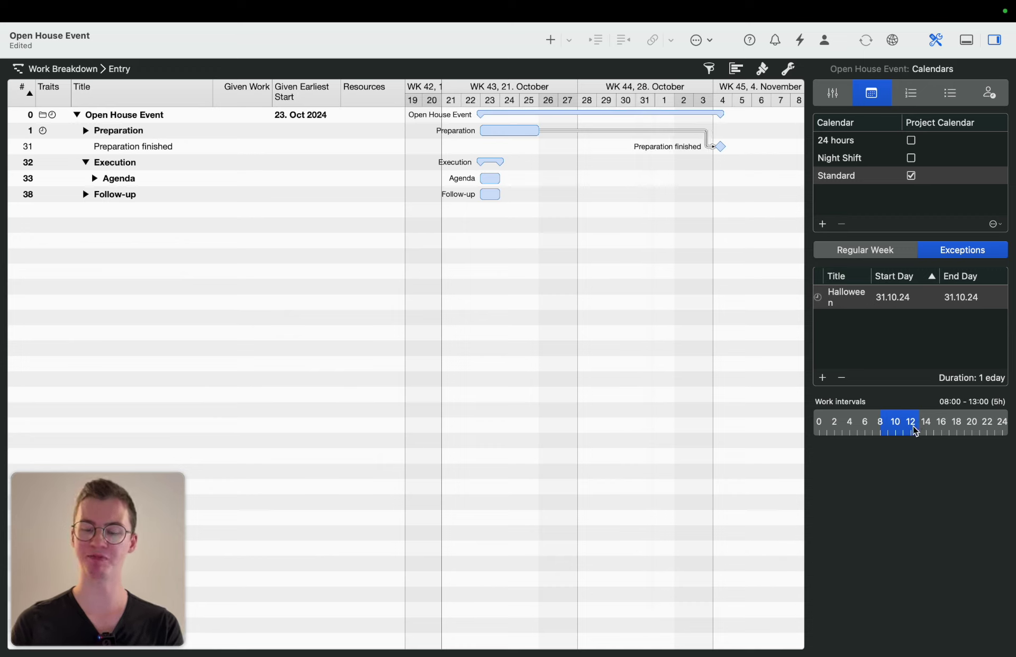
{"action": "left_click", "coordinate": [902, 428]}
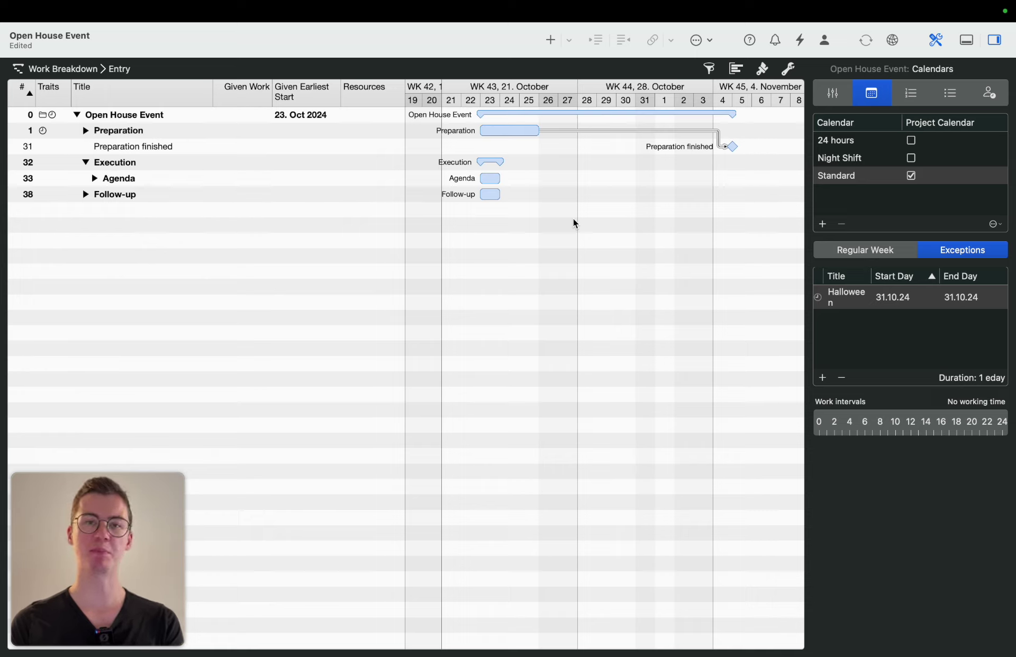
Link Preparation finished, Execution and Follow-up in sequence, and clear the delay on the dependency from Preparation to the milestone.
{"action": "left_click_drag", "start_coordinate": [490, 161], "coordinate": [733, 147]}
{"action": "left_click", "coordinate": [644, 131]}
{"action": "double_click", "coordinate": [921, 259]}
{"action": "key", "text": "BackSpace"}
{"action": "key", "text": "BackSpace"}
{"action": "key", "text": "BackSpace"}
{"action": "key", "text": "Return"}
{"action": "left_click_drag", "start_coordinate": [490, 194], "coordinate": [587, 162]}
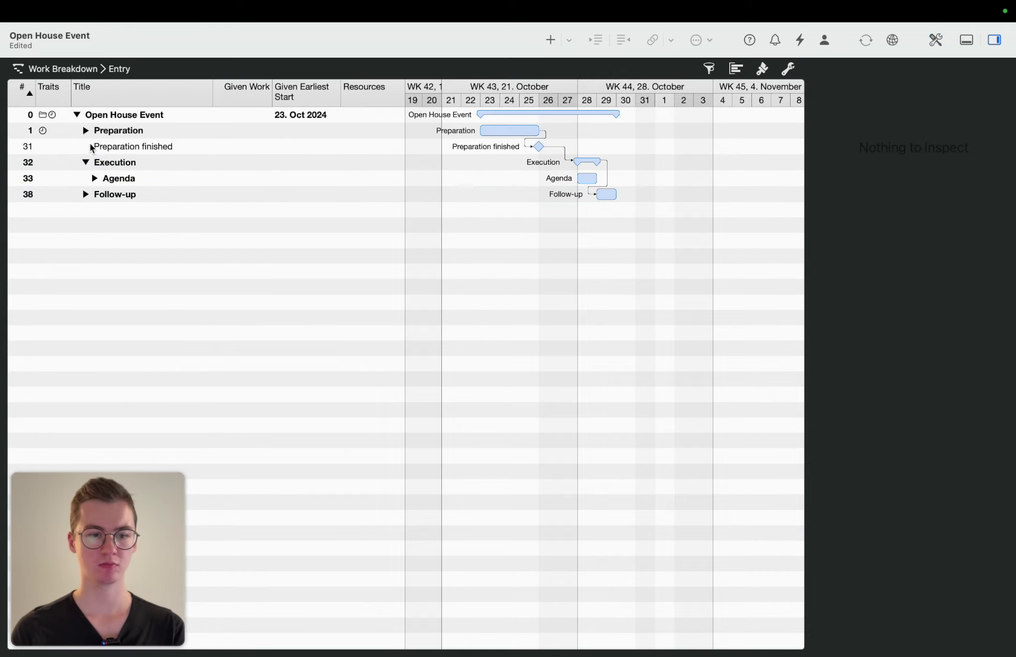
Try a work value of 4 weeks for the Guest Management group within Preparation, and undo it.
{"action": "left_click", "coordinate": [85, 131]}
{"action": "left_click", "coordinate": [129, 147]}
{"action": "left_click", "coordinate": [940, 151]}
{"action": "type", "text": "4w"}
{"action": "key", "text": "Return"}
{"action": "left_click", "coordinate": [95, 147]}
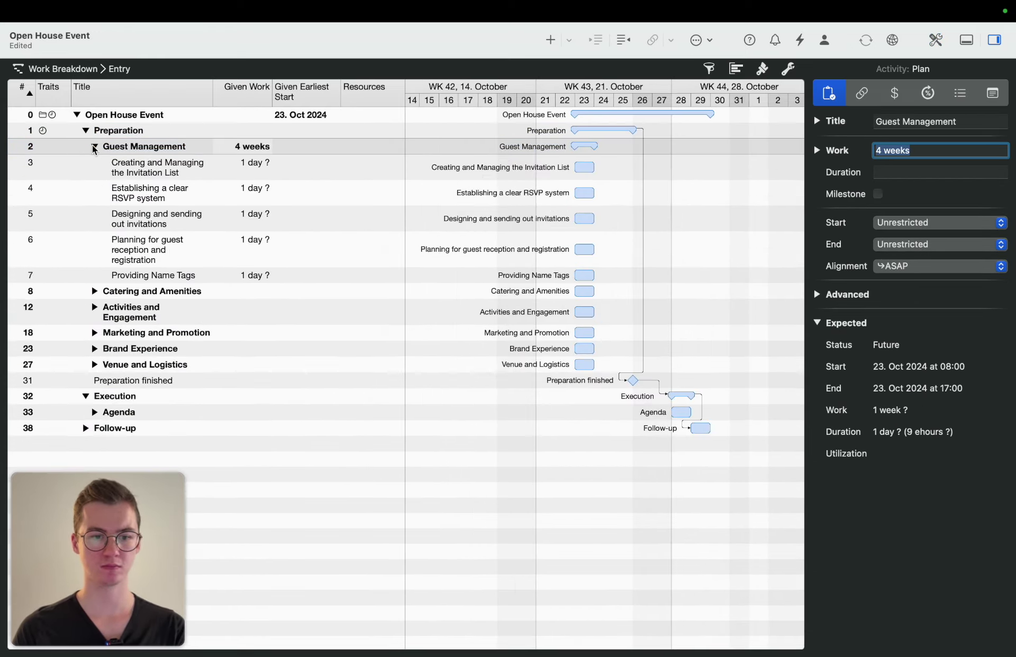
{"action": "left_click", "coordinate": [94, 148]}
{"action": "left_click", "coordinate": [94, 147]}
{"action": "key", "text": "super+z"}
Set the given work of the five Guest Management activities to 3, 4, 2, 1 and 3 days, and link them in sequence.
{"action": "left_click", "coordinate": [254, 165]}
{"action": "type", "text": "3"}
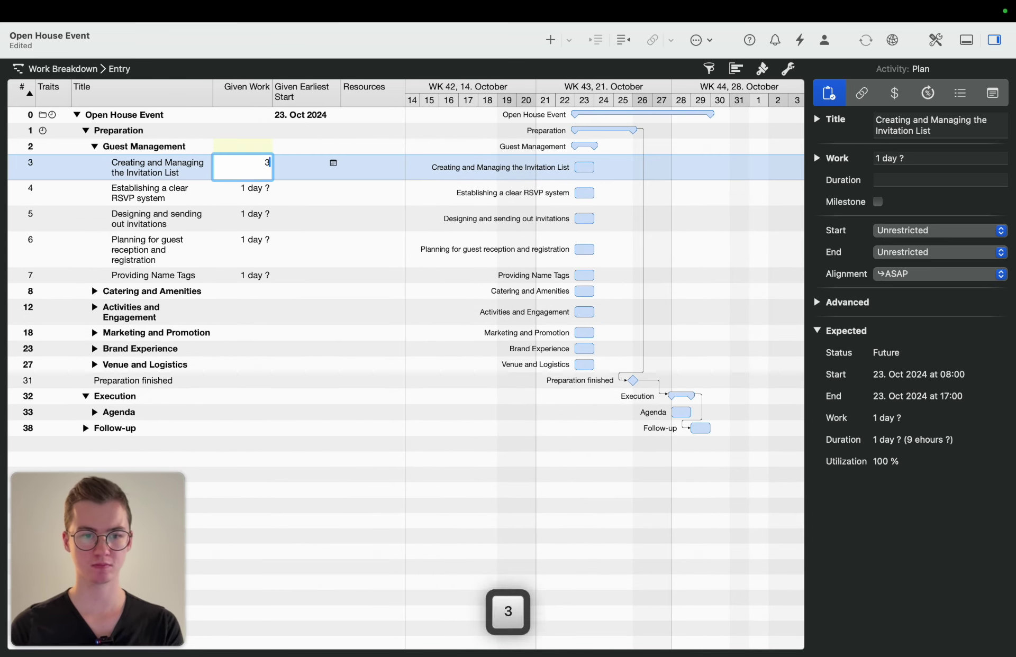
{"action": "key", "text": "Return"}
{"action": "left_click", "coordinate": [251, 191]}
{"action": "type", "text": "4"}
{"action": "key", "text": "Return"}
{"action": "left_click", "coordinate": [250, 216]}
{"action": "type", "text": "2"}
{"action": "left_click", "coordinate": [517, 346]}
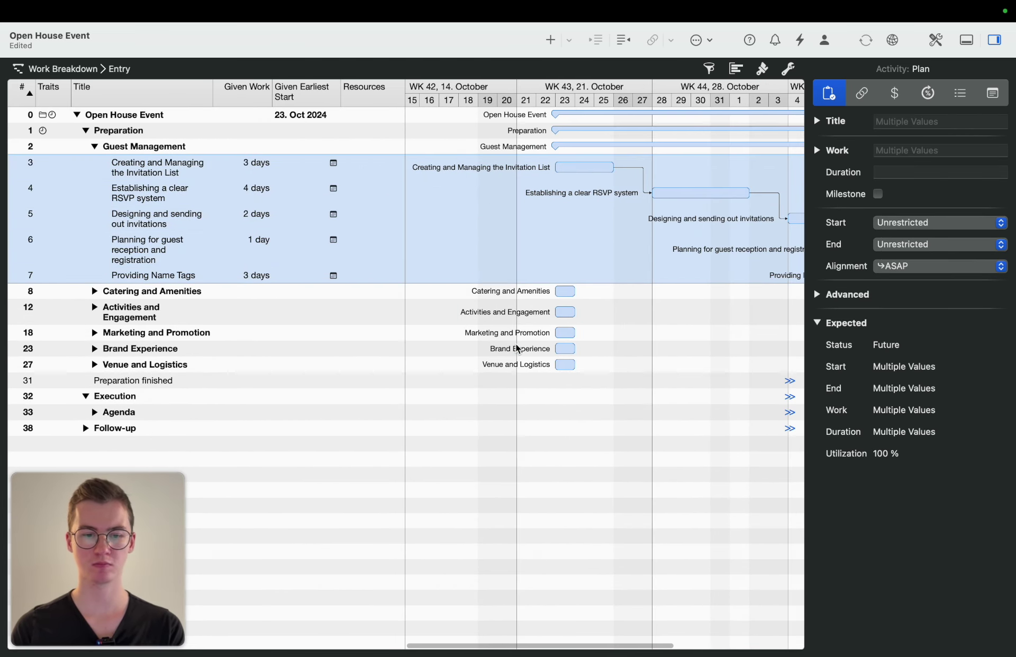
Set the given work in Catering and Amenities to 2 days for the caterers, 3 for the menu and 2 for the refreshments.
{"action": "left_click", "coordinate": [94, 291]}
{"action": "left_click", "coordinate": [258, 307]}
{"action": "type", "text": "2"}
{"action": "key", "text": "Return"}
{"action": "left_click", "coordinate": [255, 323]}
{"action": "type", "text": "3"}
{"action": "key", "text": "Return"}
{"action": "type", "text": "2"}
{"action": "key", "text": "Return"}
Link the three Catering and Amenities activities in sequence, and make the group follow Guest Management.
{"action": "left_click", "coordinate": [221, 309], "text": "shift"}
{"action": "right_click", "coordinate": [221, 307]}
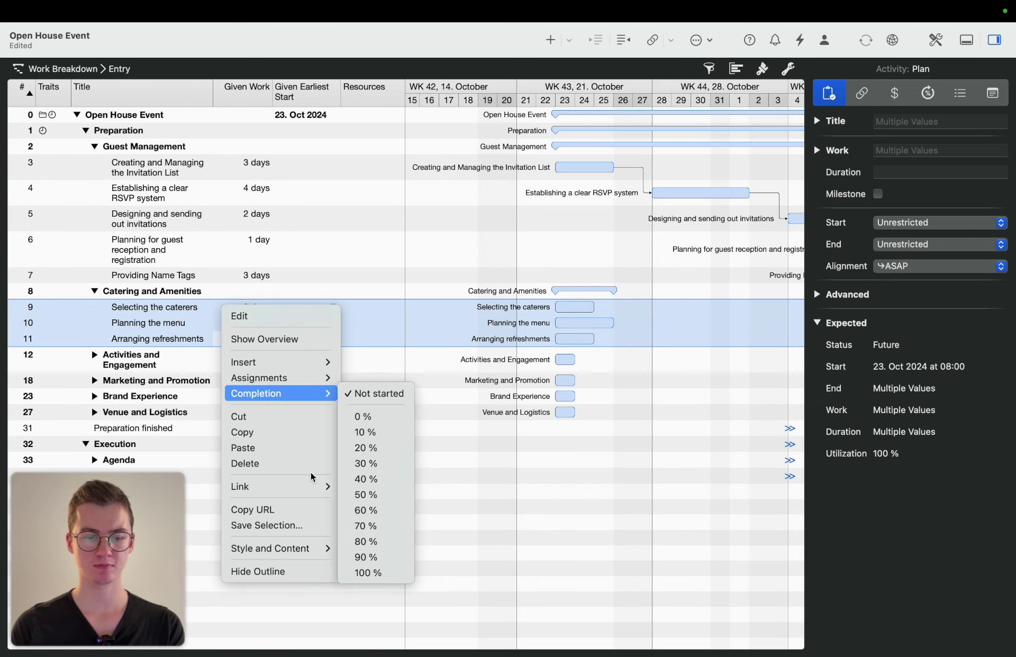
{"action": "left_click", "coordinate": [381, 486]}
{"action": "left_click_drag", "start_coordinate": [584, 145], "coordinate": [583, 290]}
{"action": "scroll", "coordinate": [515, 420], "scroll_direction": "right", "scroll_amount": 10}
Set given work to 3 days for Interactive Sessions, 2 for the facility tours, 4 for plant care demonstrations and 2 for plant integration demonstrations.
{"action": "left_click", "coordinate": [94, 355]}
{"action": "left_click", "coordinate": [254, 397]}
{"action": "type", "text": "3"}
{"action": "key", "text": "Return"}
{"action": "left_click", "coordinate": [252, 414]}
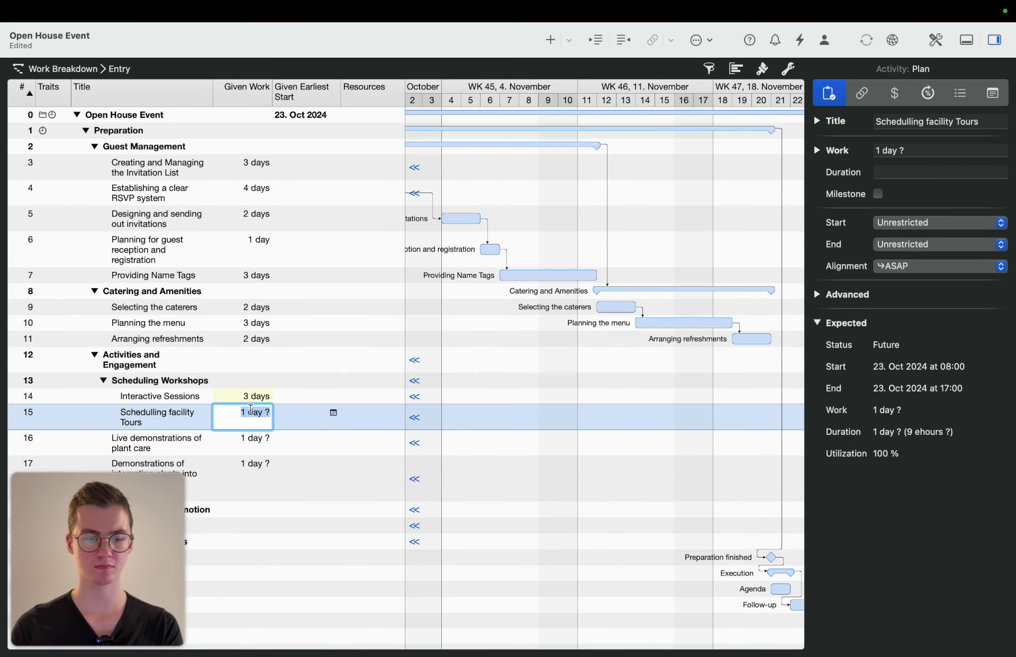
{"action": "type", "text": "2"}
{"action": "key", "text": "Return"}
{"action": "left_click", "coordinate": [254, 439]}
{"action": "type", "text": "4"}
Link Catering and Amenities to Activities and Engagement, and widen the Gantt chart area up to the Given Work column.
{"action": "mouse_move", "coordinate": [713, 290]}
{"action": "left_mouse_down"}
{"action": "mouse_move", "coordinate": [543, 374]}
{"action": "mouse_move", "coordinate": [543, 362]}
{"action": "left_mouse_up"}
{"action": "left_click_drag", "start_coordinate": [405, 97], "coordinate": [272, 97]}
{"action": "left_click_drag", "start_coordinate": [424, 87], "coordinate": [368, 87]}
{"action": "scroll", "coordinate": [665, 417], "scroll_direction": "left", "scroll_amount": 5}
{"action": "key", "text": "super+z"}
{"action": "scroll", "coordinate": [664, 418], "scroll_direction": "right", "scroll_amount": 10}
Link Scheduling Workshops, the plant care demonstrations and the plant integration demonstrations in sequence.
{"action": "left_click", "coordinate": [571, 382]}
{"action": "left_click", "coordinate": [570, 434], "text": "shift"}
{"action": "right_click", "coordinate": [571, 435]}
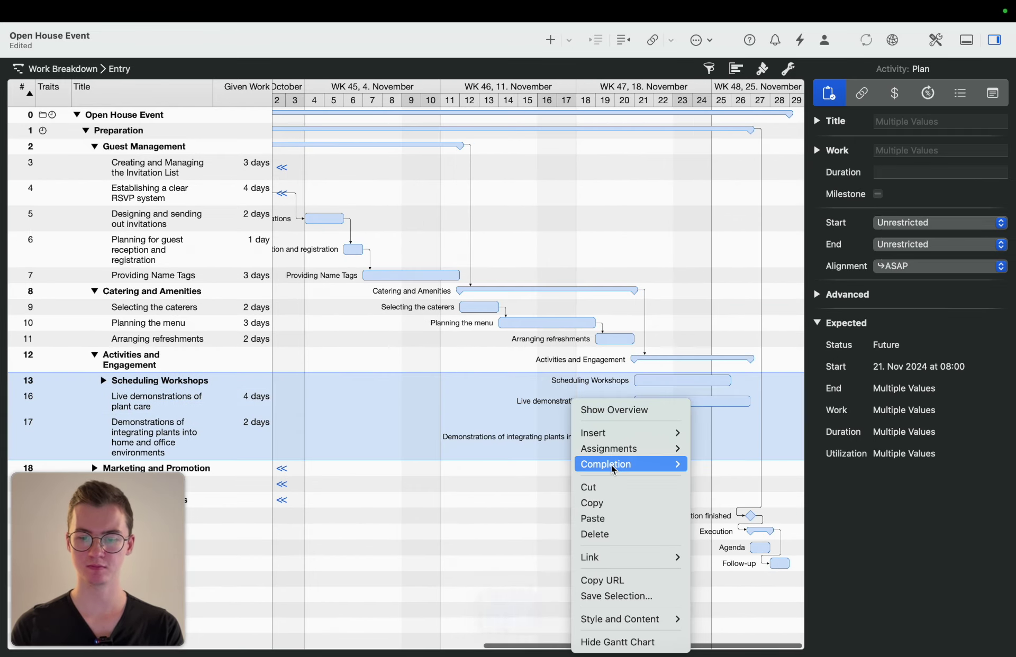
{"action": "left_click", "coordinate": [732, 577]}
Link Activities and Engagement to both Marketing and Promotion and Brand Experience, and collapse the three finished groups.
{"action": "scroll", "coordinate": [732, 423], "scroll_direction": "right", "scroll_amount": 5}
{"action": "left_click_drag", "start_coordinate": [757, 358], "coordinate": [582, 469]}
{"action": "left_click_drag", "start_coordinate": [757, 359], "coordinate": [562, 492]}
{"action": "left_click", "coordinate": [95, 355]}
{"action": "left_click", "coordinate": [95, 291]}
{"action": "left_click", "coordinate": [95, 146]}
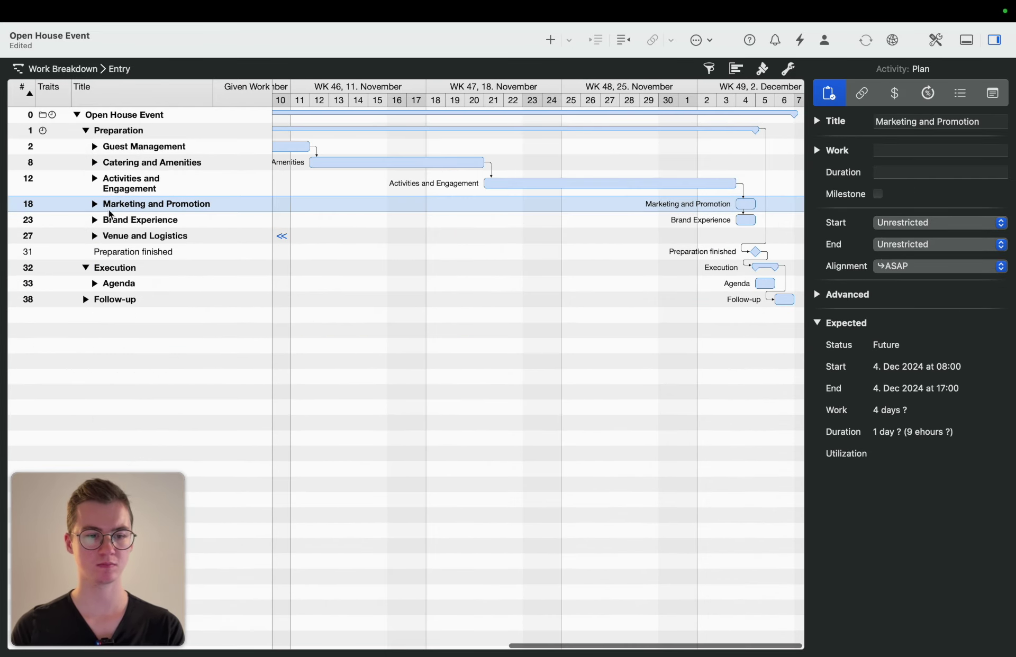
Set the given work of the four Marketing and Promotion activities to 2, 4, 2 and 4 days.
{"action": "left_click", "coordinate": [94, 203]}
{"action": "left_click", "coordinate": [254, 221]}
{"action": "type", "text": "2"}
{"action": "key", "text": "Return"}
{"action": "type", "text": "4"}
Set the given work of the three Brand Experience activities to 3, 4 and 2 days, and link them in sequence.
{"action": "left_click", "coordinate": [252, 242]}
{"action": "type", "text": "3 days"}
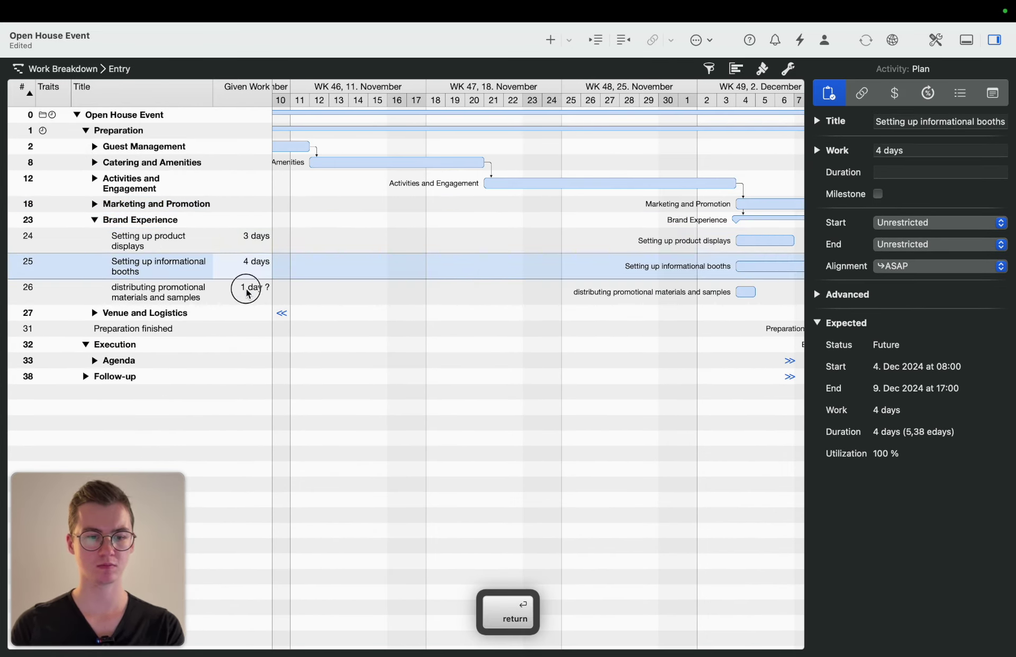
{"action": "left_click", "coordinate": [208, 241], "text": "shift"}
{"action": "right_click", "coordinate": [209, 241]}
{"action": "left_click", "coordinate": [365, 438]}
Link the four Marketing and Promotion activities in sequence, from the marketing plan to local press.
{"action": "left_click", "coordinate": [95, 204]}
{"action": "left_click", "coordinate": [250, 275], "text": "shift"}
{"action": "right_click", "coordinate": [250, 273]}
{"action": "left_click", "coordinate": [405, 469]}
{"action": "scroll", "coordinate": [433, 315], "scroll_direction": "right", "scroll_amount": 6}
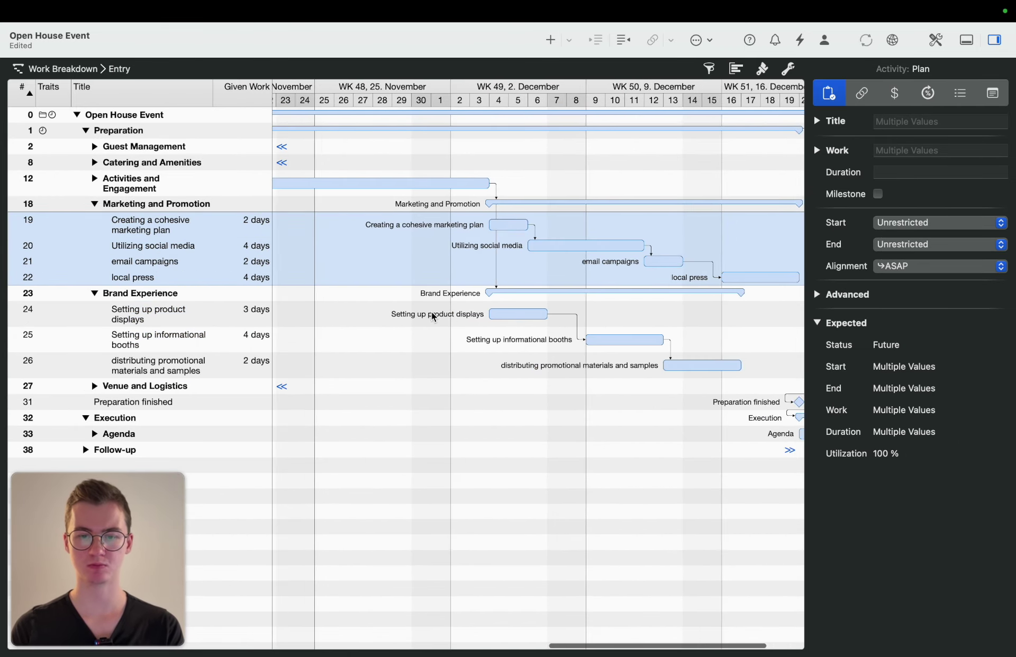
Link the four Follow-up activities in sequence from Gathering Feedback to Survey, and leave the edited groups collapsed.
{"action": "left_click", "coordinate": [95, 294]}
{"action": "left_click", "coordinate": [95, 204]}
{"action": "left_click", "coordinate": [85, 300]}
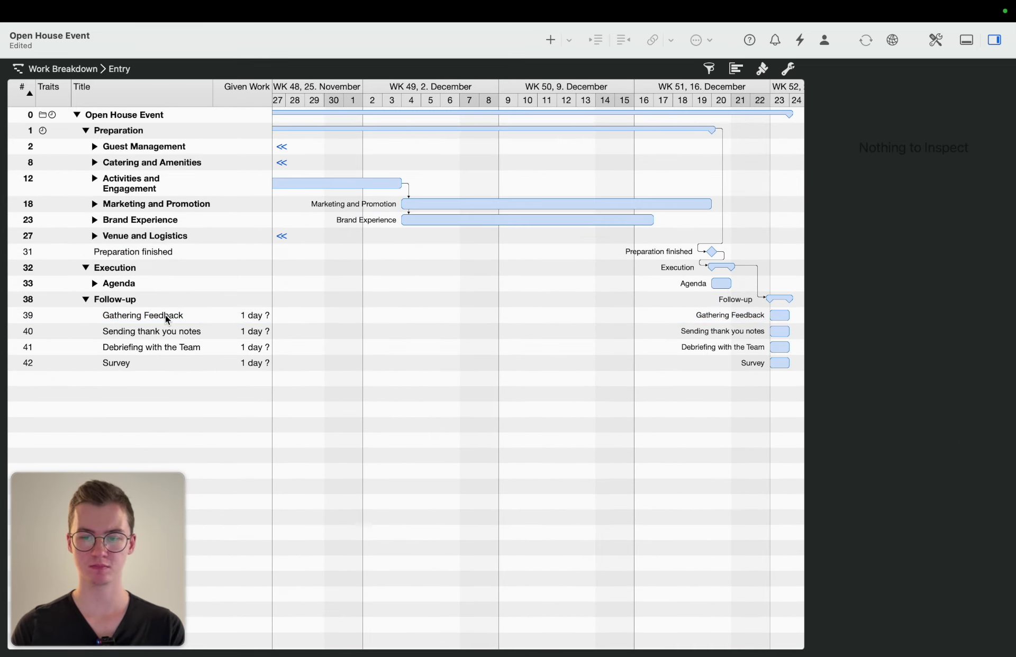
{"action": "left_click", "coordinate": [166, 317]}
{"action": "left_click", "coordinate": [156, 361], "text": "shift"}
{"action": "right_click", "coordinate": [155, 358]}
{"action": "left_click", "coordinate": [317, 537]}
{"action": "scroll", "coordinate": [433, 333], "scroll_direction": "right", "scroll_amount": 2}
{"action": "left_click", "coordinate": [86, 300]}
Link the three Venue and Logistics activities in sequence, and set the weather contingencies planning to 2 days of work.
{"action": "scroll", "coordinate": [433, 333], "scroll_direction": "left", "scroll_amount": 15}
{"action": "left_click", "coordinate": [94, 237]}
{"action": "left_click", "coordinate": [193, 252]}
{"action": "left_click", "coordinate": [194, 293], "text": "shift"}
{"action": "right_click", "coordinate": [193, 292]}
{"action": "left_click", "coordinate": [350, 488]}
{"action": "left_click", "coordinate": [254, 285]}
{"action": "type", "text": "2"}
{"action": "key", "text": "Return"}
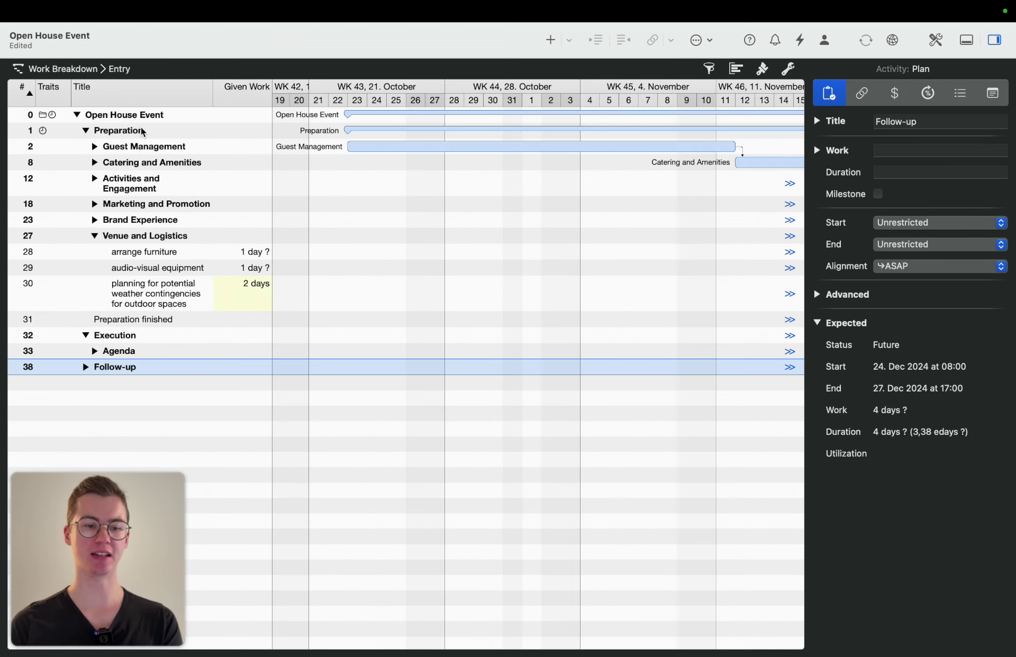
Review the linked activities and their durations along the Gantt chart, from Guest Management to Follow-up.
{"action": "left_click", "coordinate": [94, 147]}
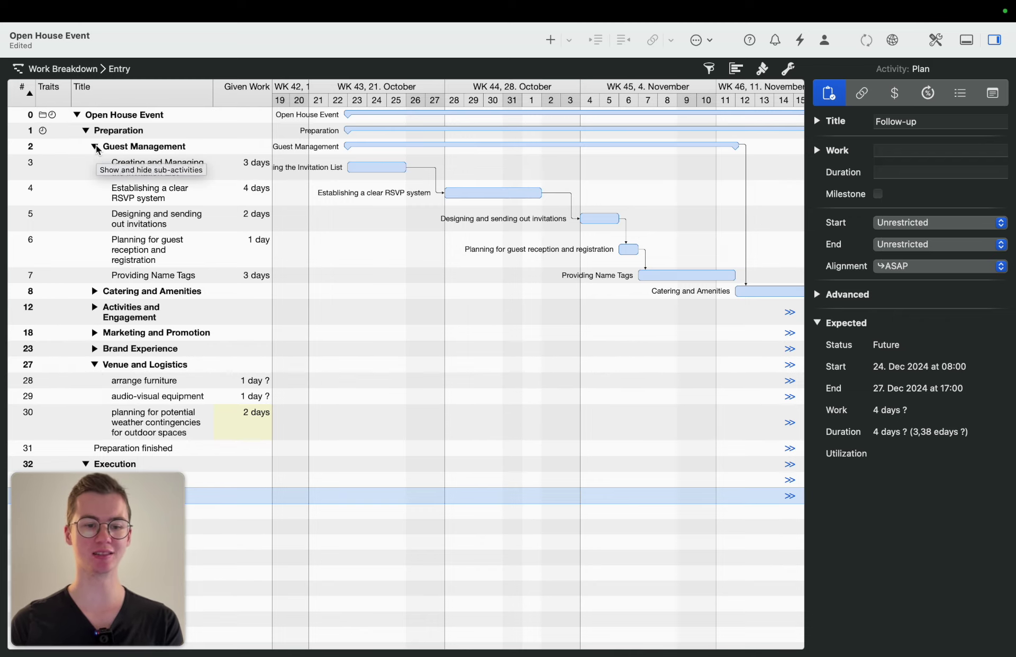
{"action": "left_click", "coordinate": [96, 148]}
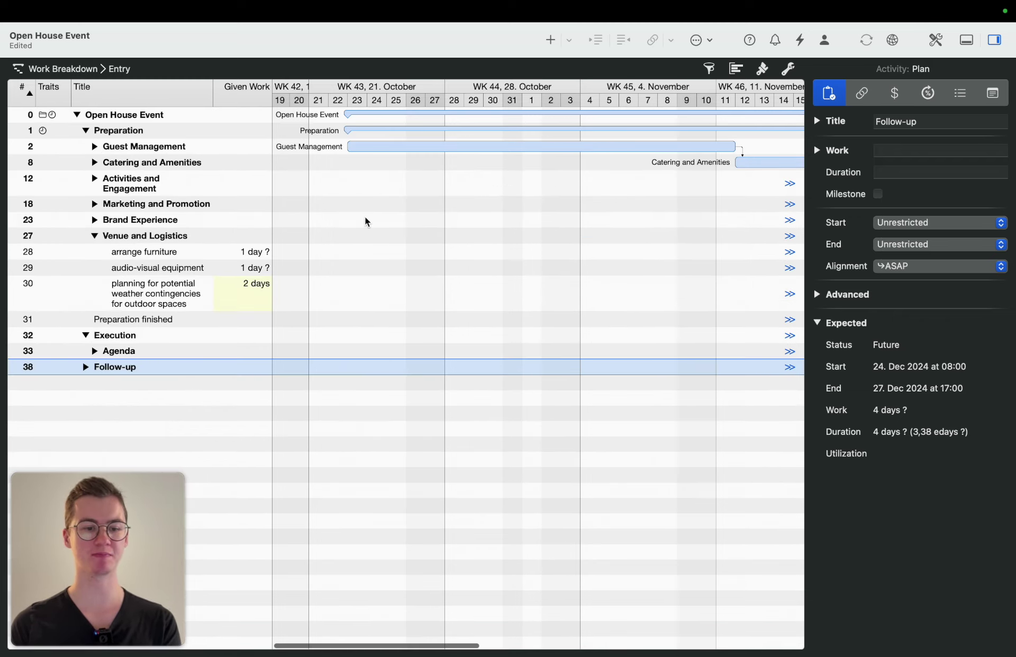
{"action": "scroll", "coordinate": [365, 221], "scroll_direction": "right", "scroll_amount": 10}
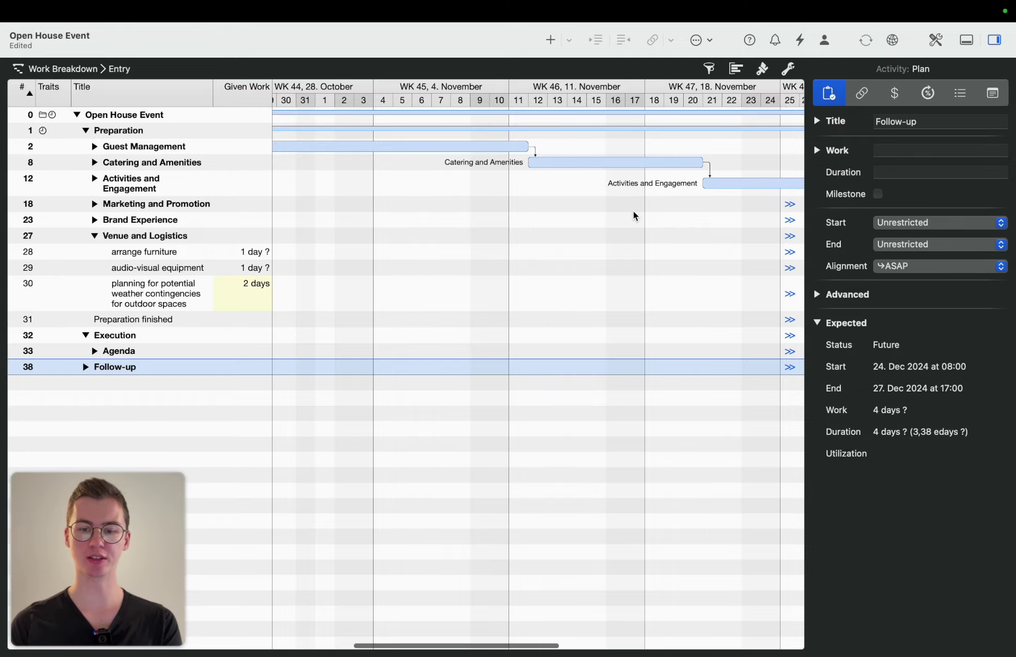
{"action": "scroll", "coordinate": [634, 216], "scroll_direction": "right", "scroll_amount": 15}
{"action": "scroll", "coordinate": [634, 216], "scroll_direction": "right", "scroll_amount": 2}
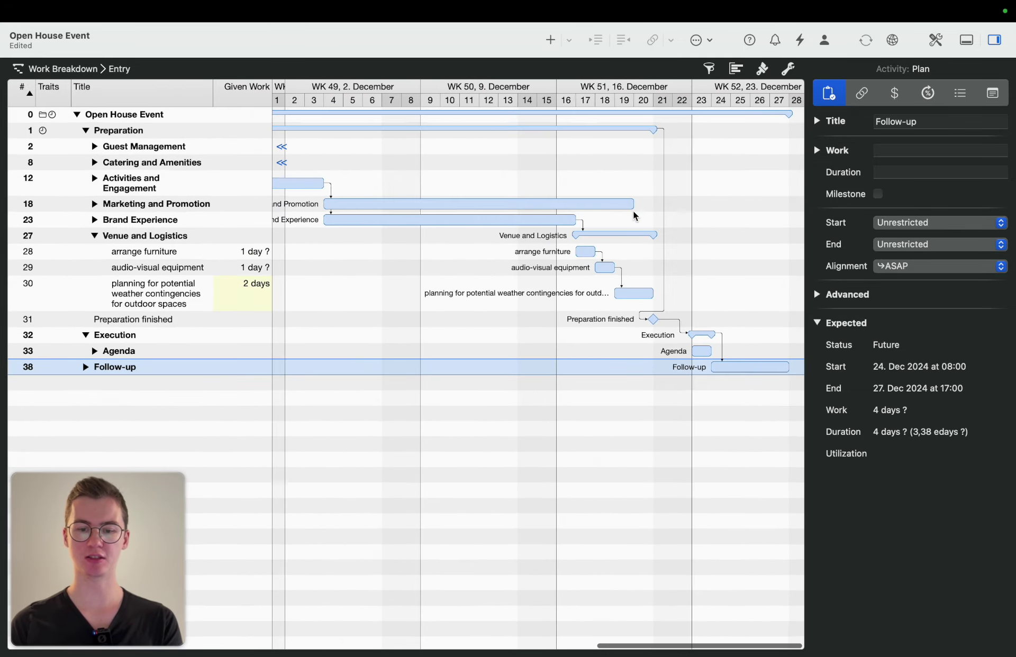
{"action": "left_click", "coordinate": [93, 238]}
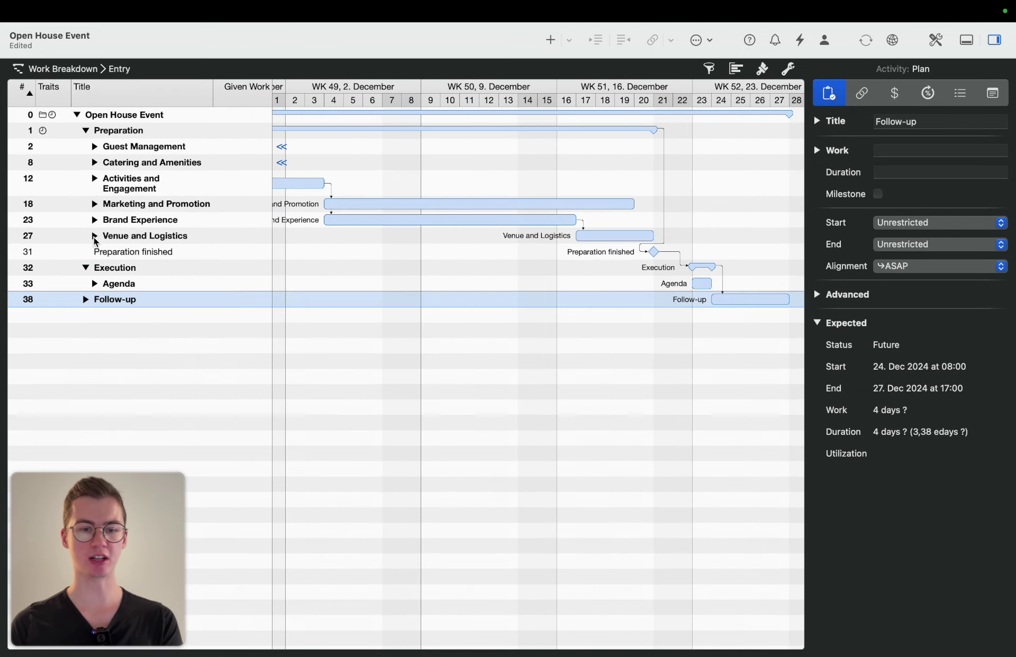
{"action": "scroll", "coordinate": [463, 303], "scroll_direction": "left", "scroll_amount": 15}
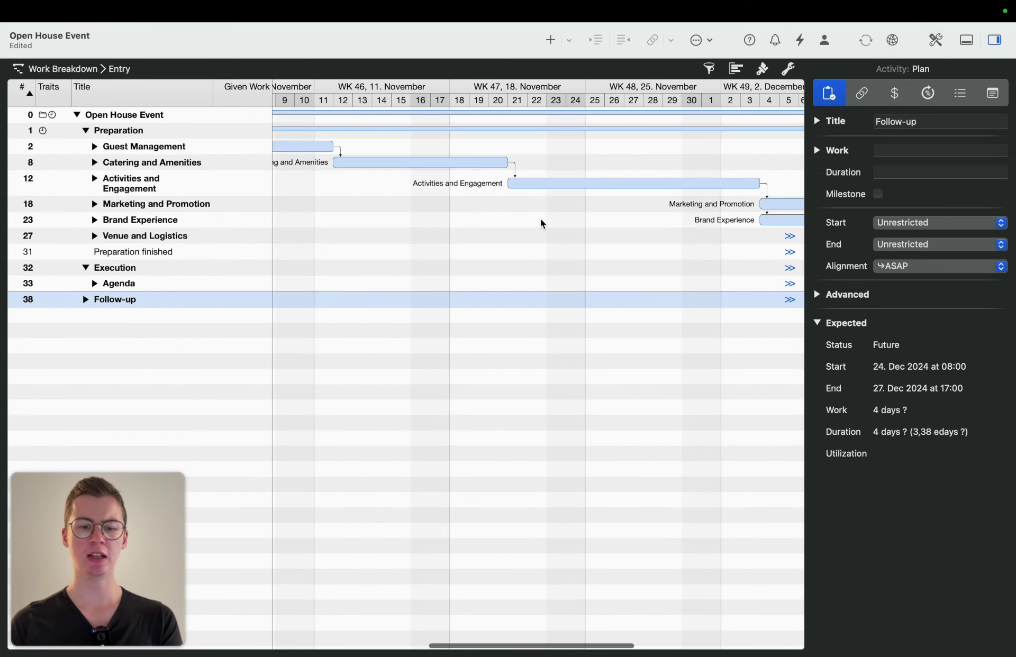
{"action": "scroll", "coordinate": [541, 222], "scroll_direction": "left", "scroll_amount": 15}
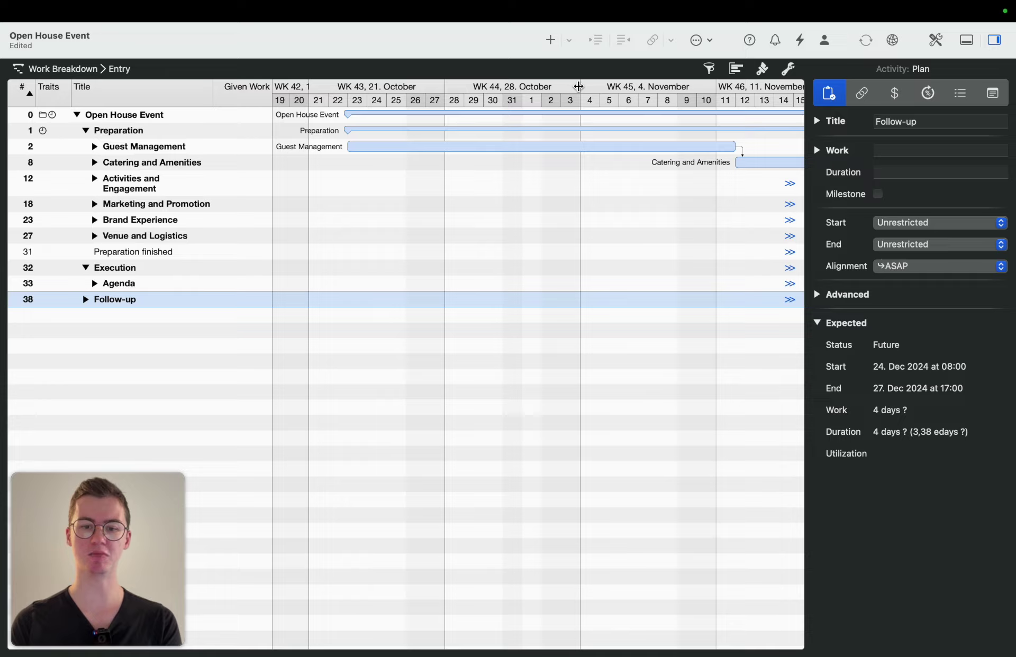
Compress the Gantt time scale to fit the whole project, and set the upper tier's unit to Years.
{"action": "left_click", "coordinate": [579, 85]}
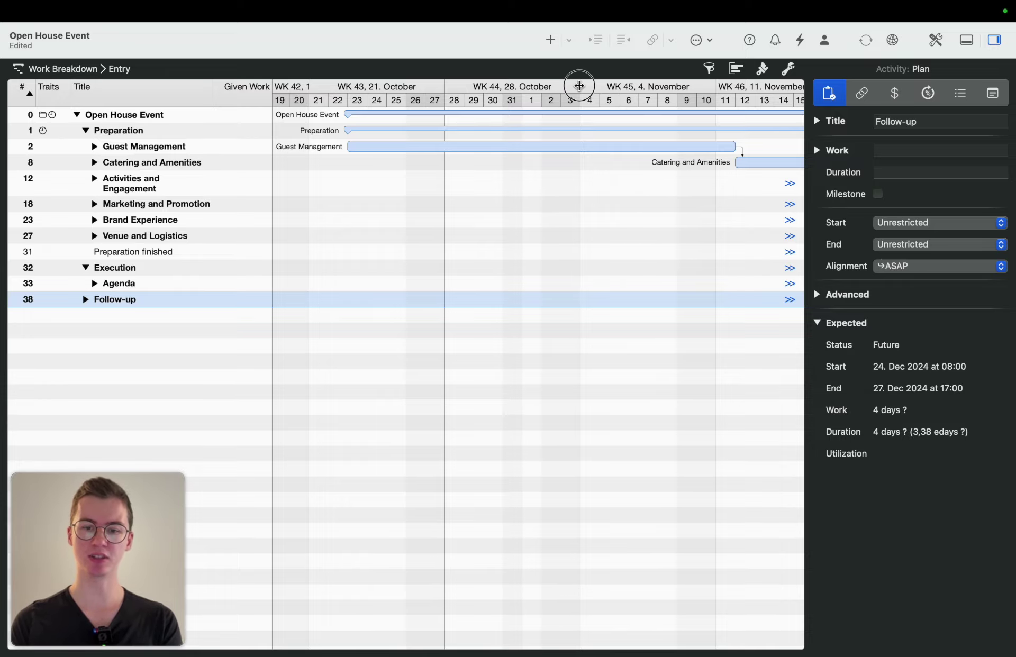
{"action": "left_click_drag", "start_coordinate": [580, 86], "coordinate": [408, 93]}
{"action": "left_click", "coordinate": [429, 86]}
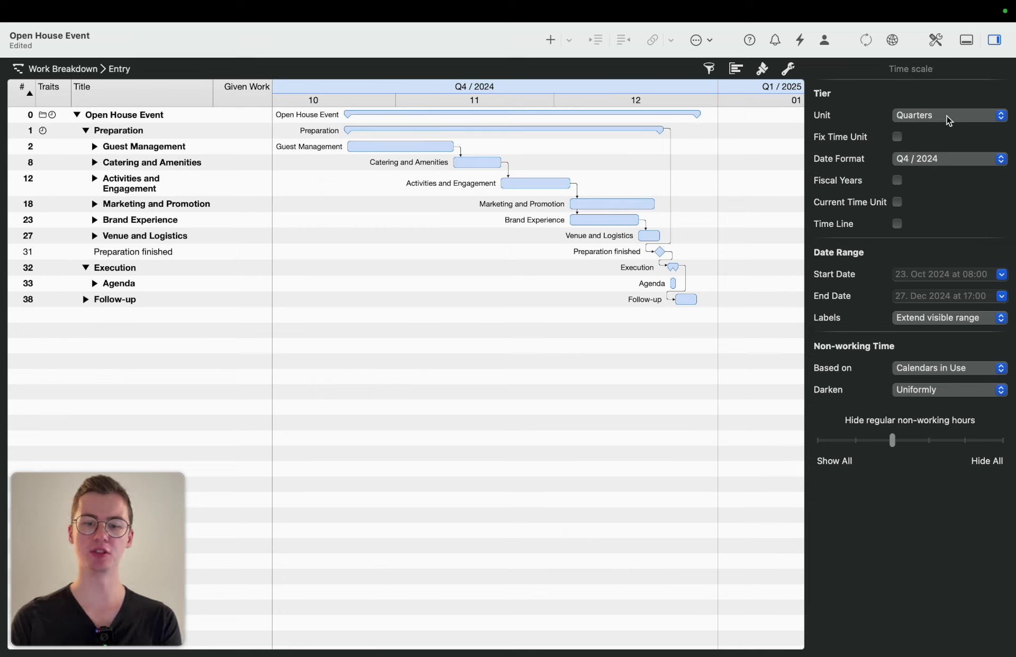
{"action": "left_click", "coordinate": [950, 121]}
{"action": "left_click", "coordinate": [944, 130]}
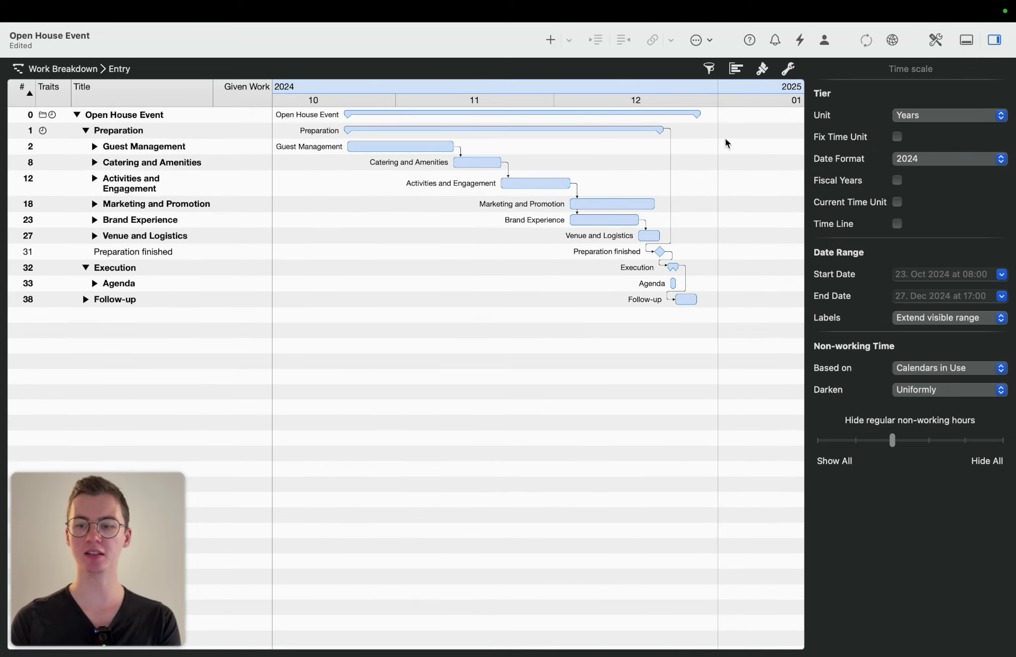
Set the time scale's upper tier unit to Weeks and its lower tier unit to Days.
{"action": "left_click", "coordinate": [950, 116]}
{"action": "left_click", "coordinate": [947, 70]}
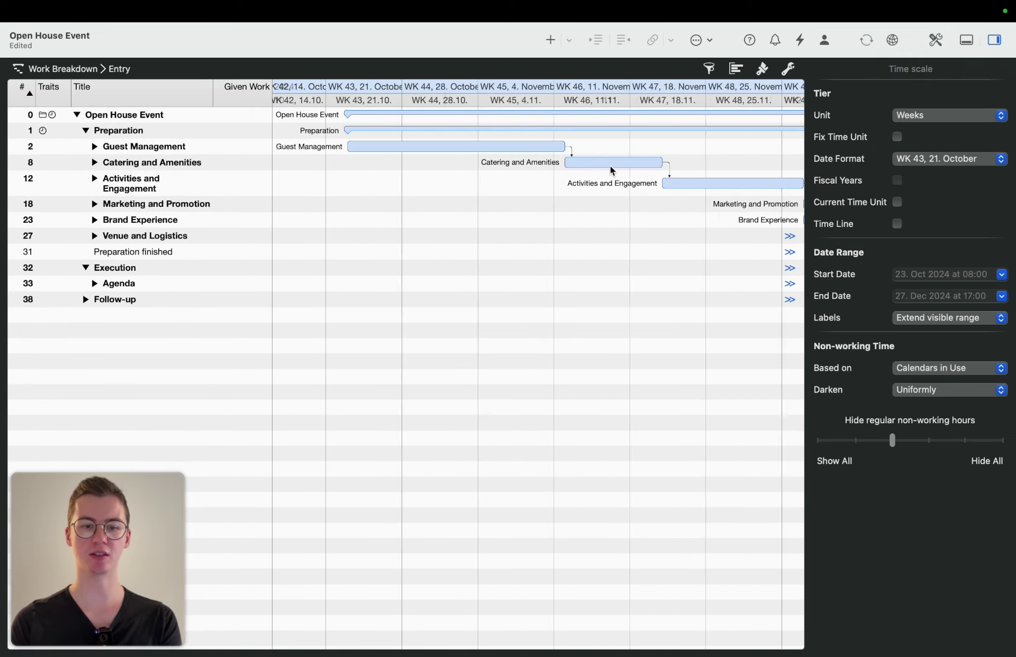
{"action": "left_click", "coordinate": [492, 100]}
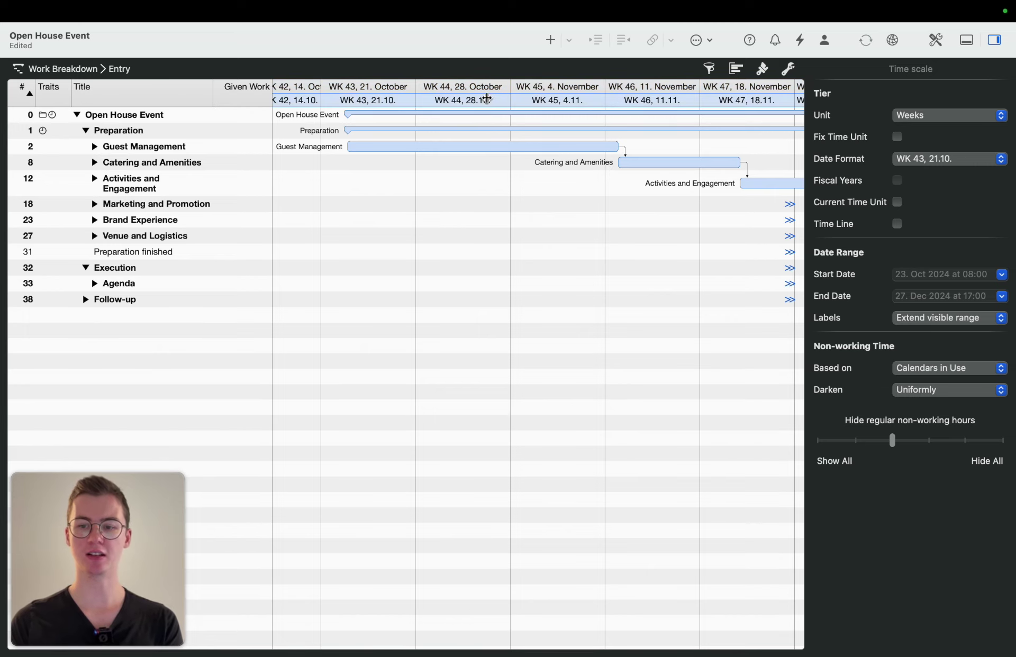
{"action": "left_click", "coordinate": [935, 113]}
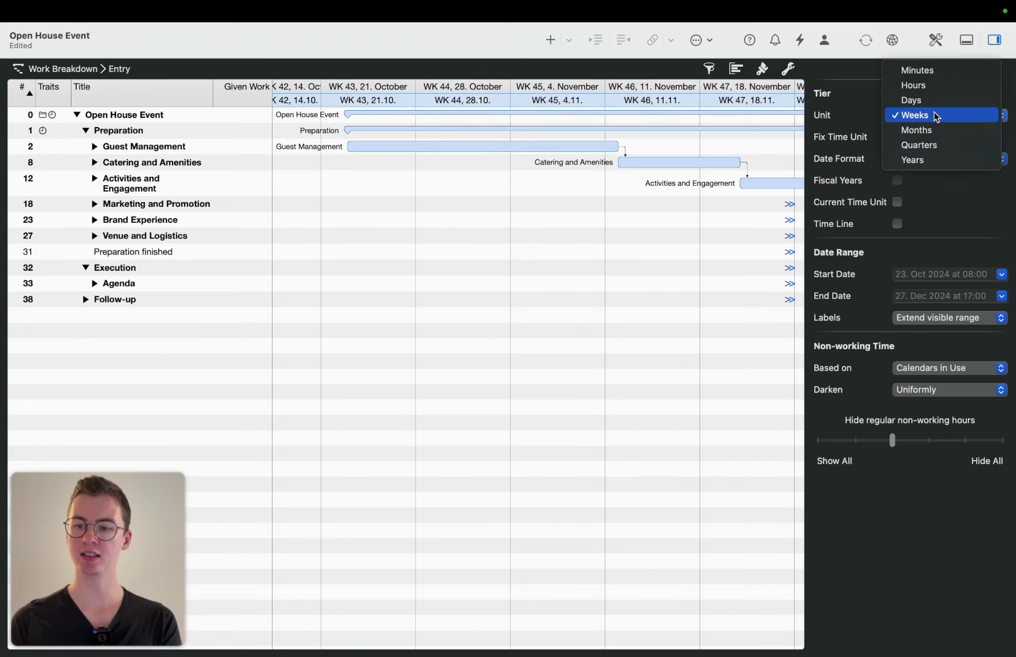
{"action": "left_click", "coordinate": [937, 101]}
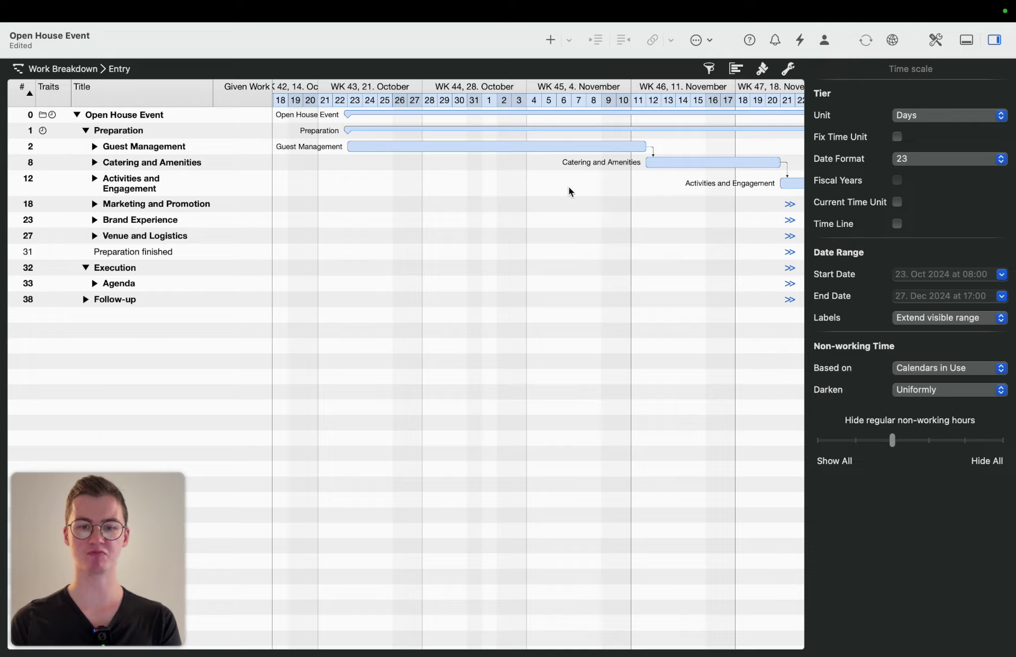
Compress the time scale to quarters and months, and enable Time Line and Fix Time Unit for the month tier.
{"action": "scroll", "coordinate": [496, 159], "scroll_direction": "left", "scroll_amount": 1}
{"action": "left_click_drag", "start_coordinate": [539, 86], "coordinate": [577, 100]}
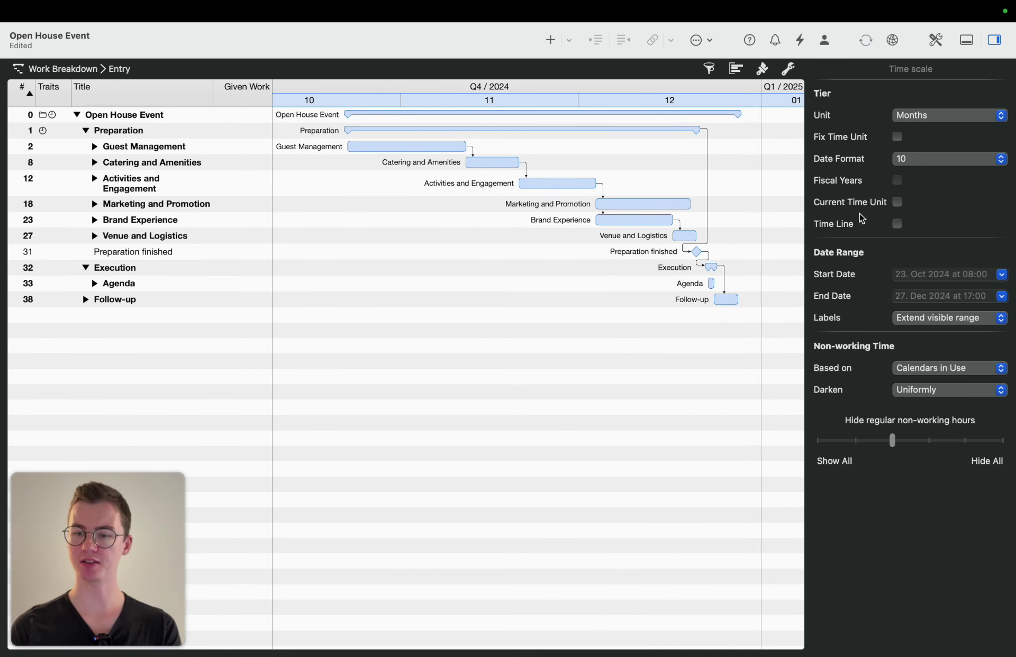
{"action": "left_click", "coordinate": [898, 224]}
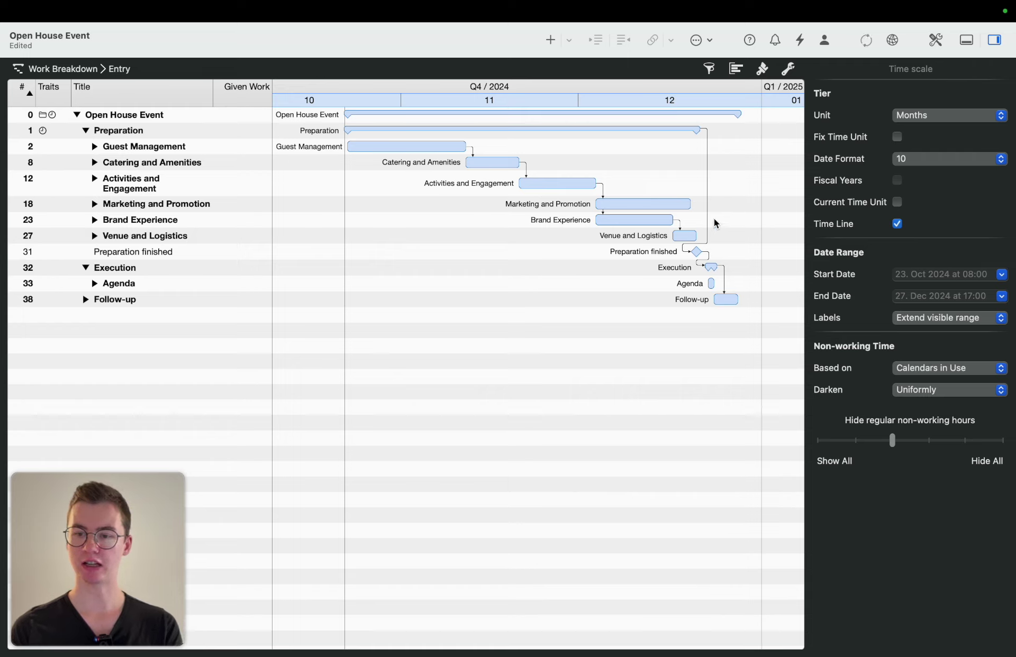
{"action": "left_click", "coordinate": [899, 138]}
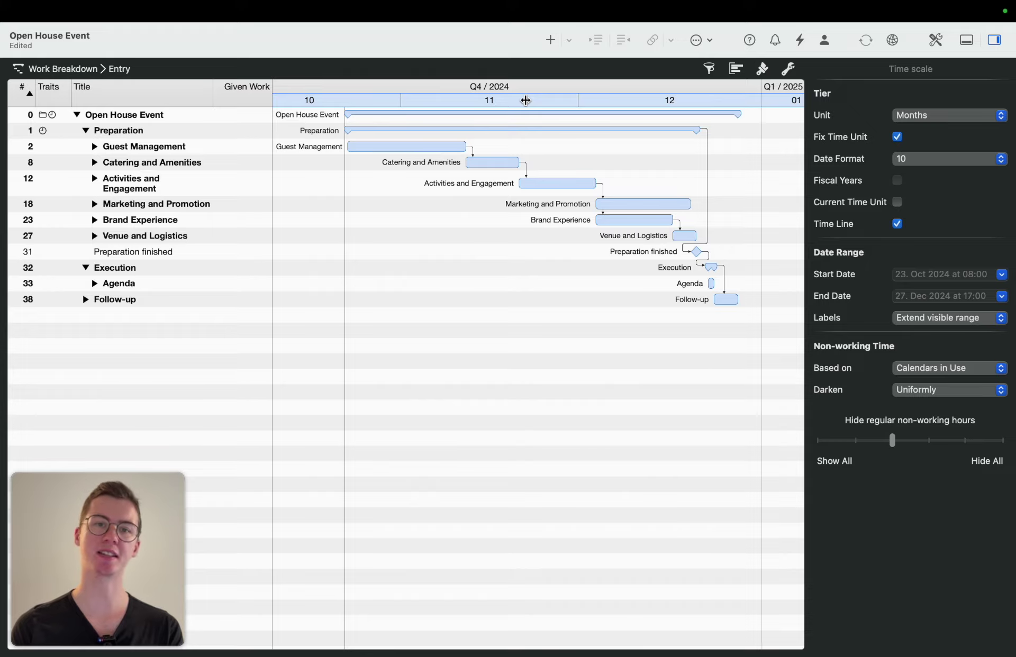
{"action": "left_click_drag", "start_coordinate": [571, 108], "coordinate": [558, 128]}
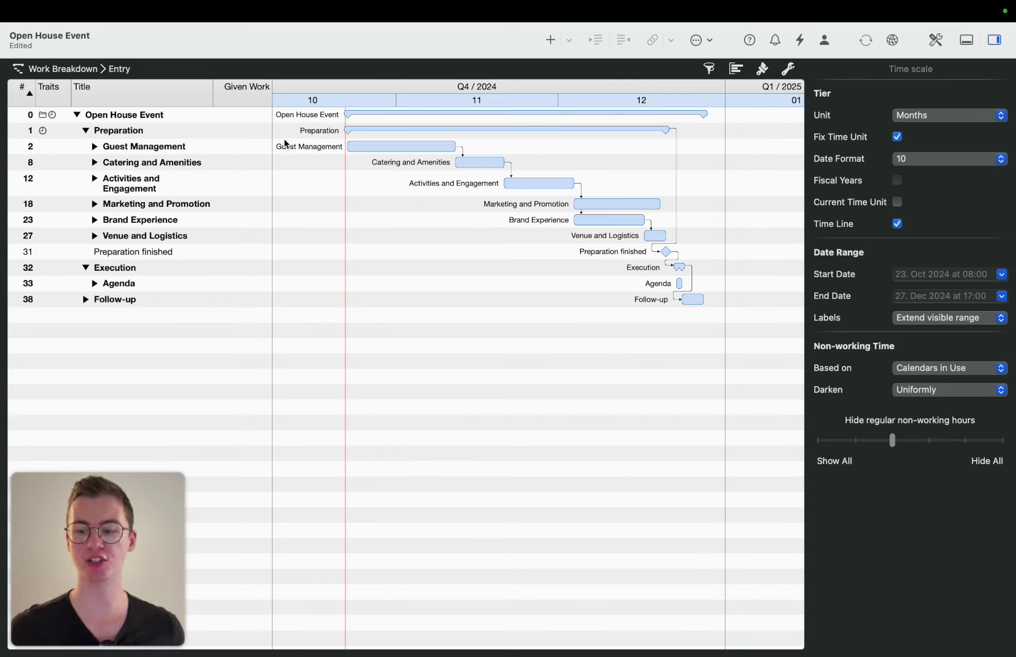
Expand the Brand Experience, Marketing and Promotion, Activities and Engagement, and Guest Management groups.
{"action": "left_click", "coordinate": [95, 221]}
{"action": "left_click", "coordinate": [95, 205]}
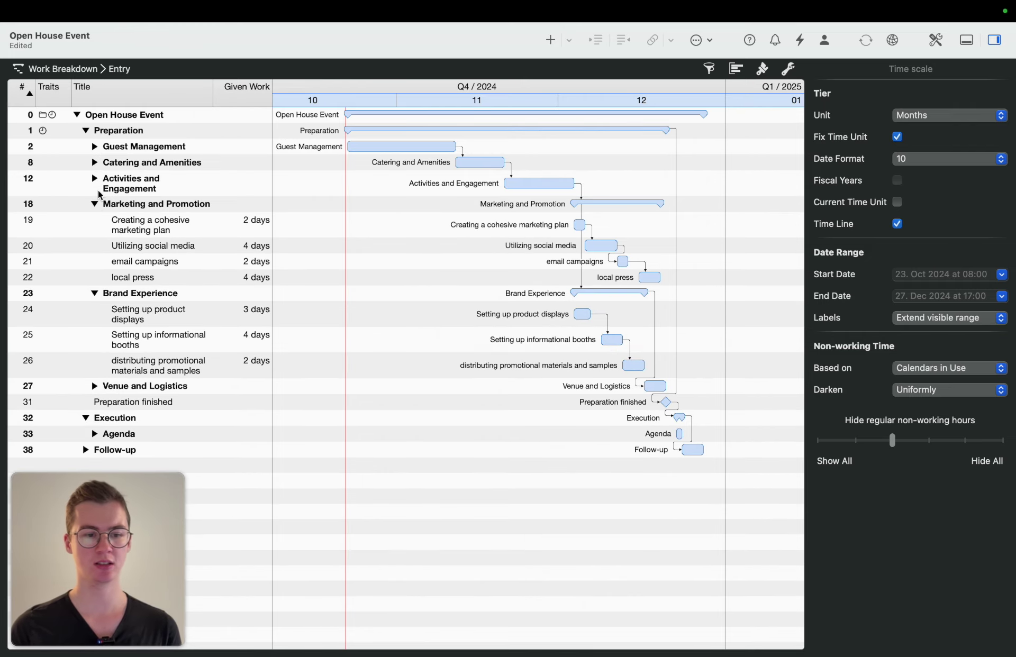
{"action": "left_click", "coordinate": [95, 179]}
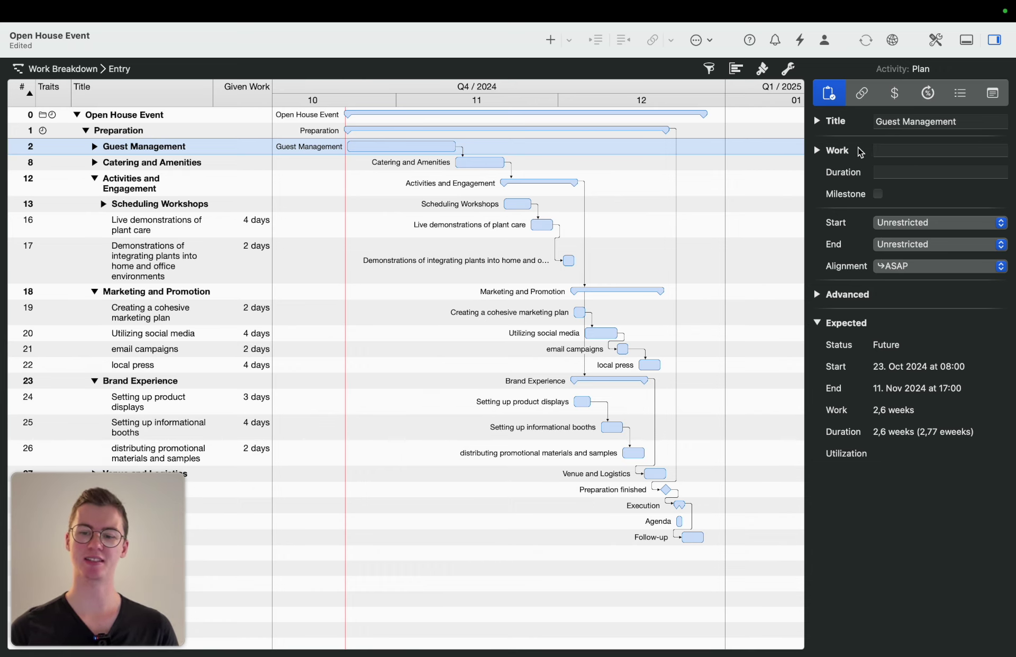
{"action": "left_click", "coordinate": [95, 146]}
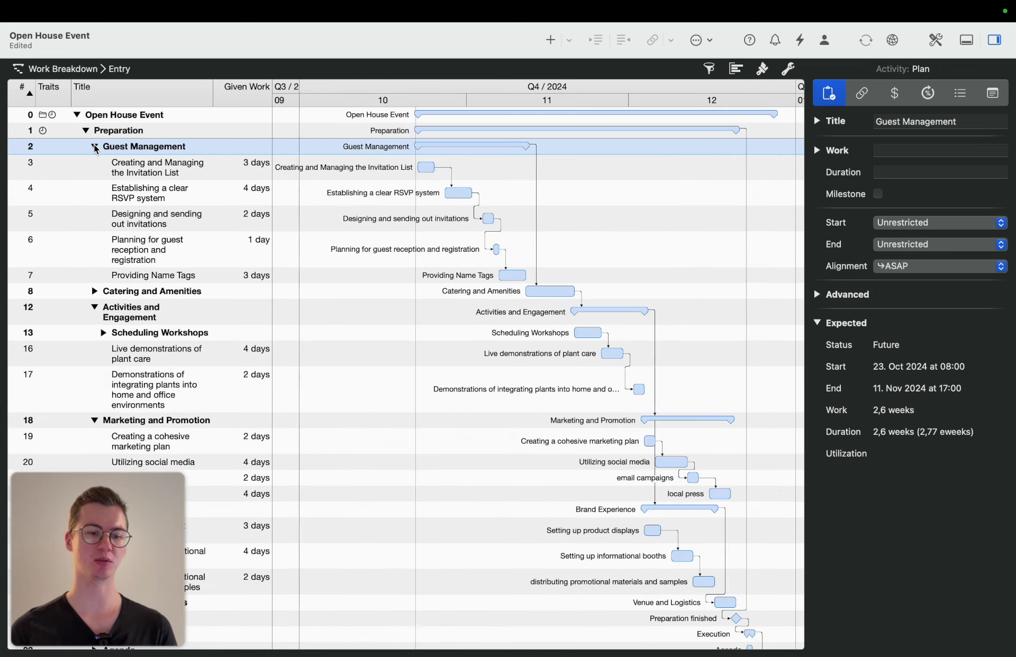
Open the duration of Creating and Managing the Invitation List for editing, and set the duration of Providing Name Tags to 5 days.
{"action": "left_click", "coordinate": [173, 176]}
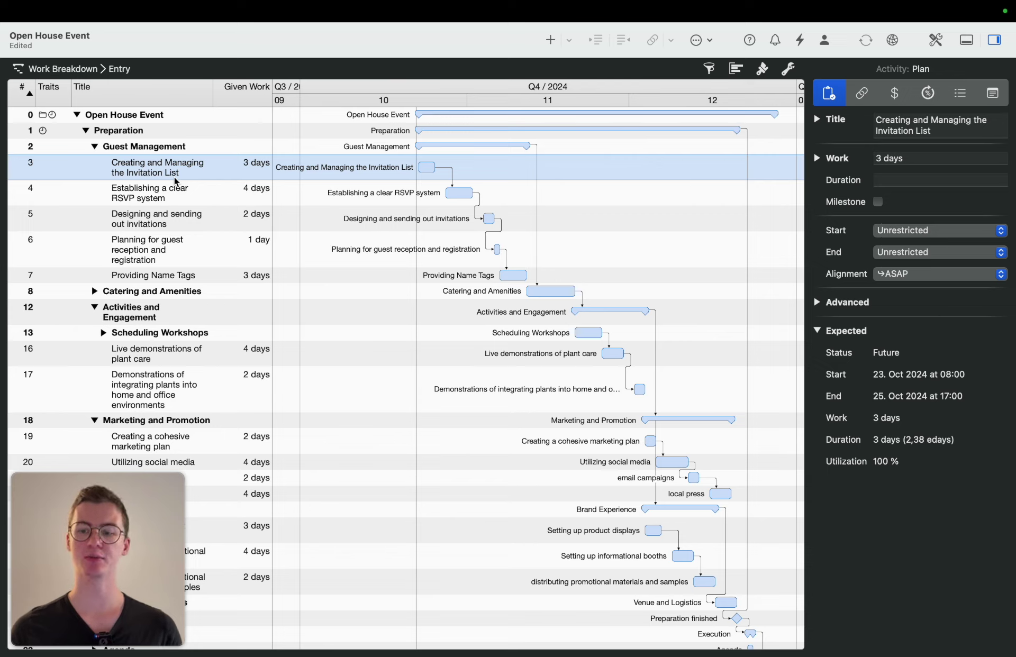
{"action": "left_click", "coordinate": [915, 182]}
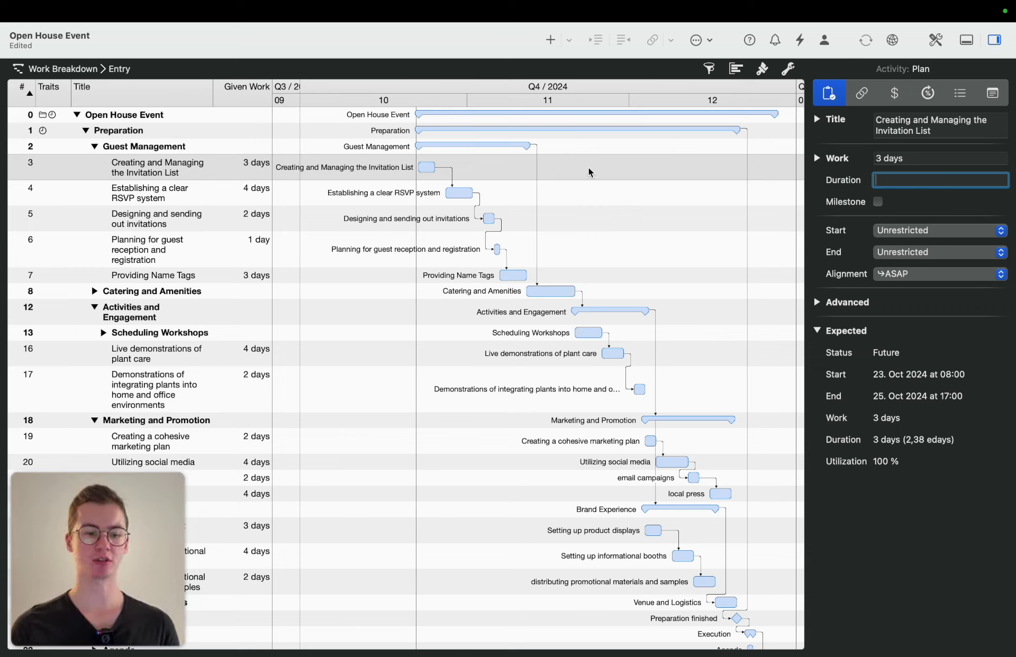
{"action": "left_click", "coordinate": [193, 277]}
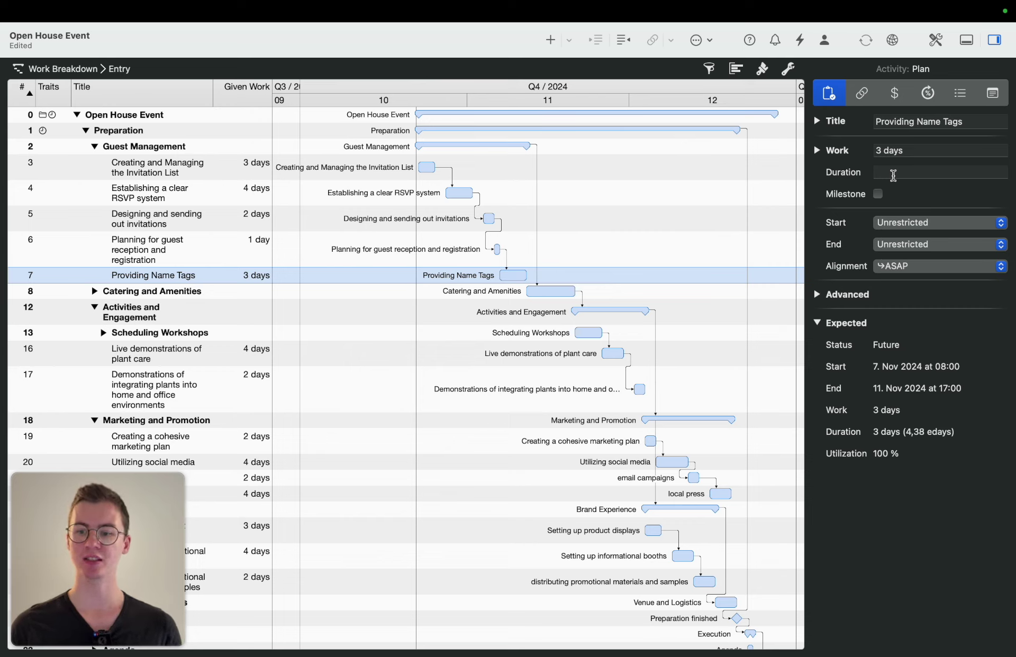
{"action": "left_click", "coordinate": [893, 176]}
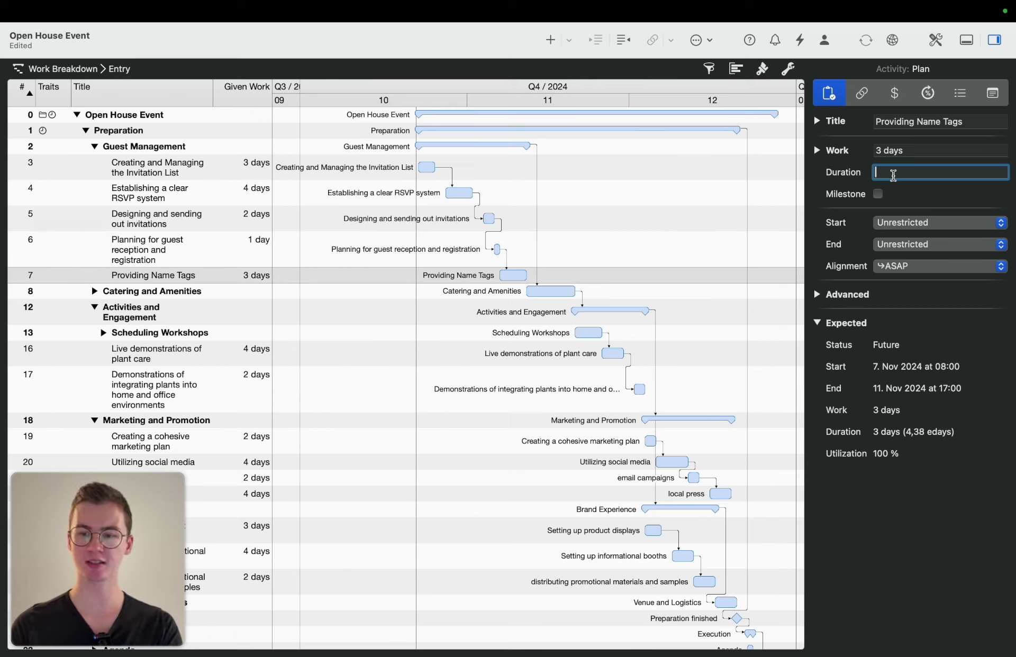
{"action": "type", "text": "5d"}
{"action": "key", "text": "Return"}
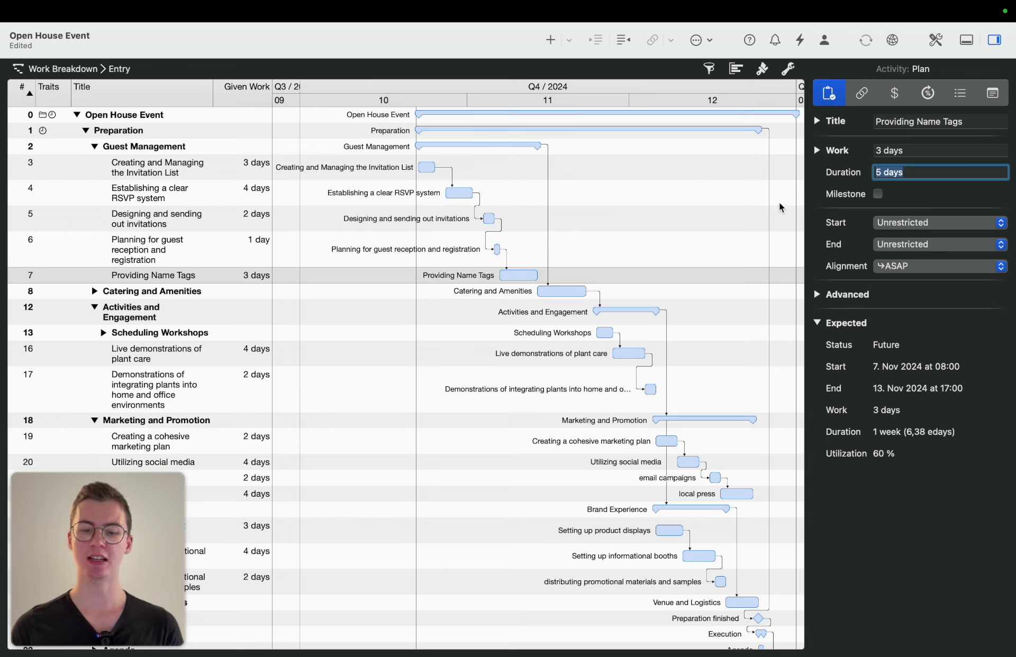
{"action": "left_click", "coordinate": [491, 276]}
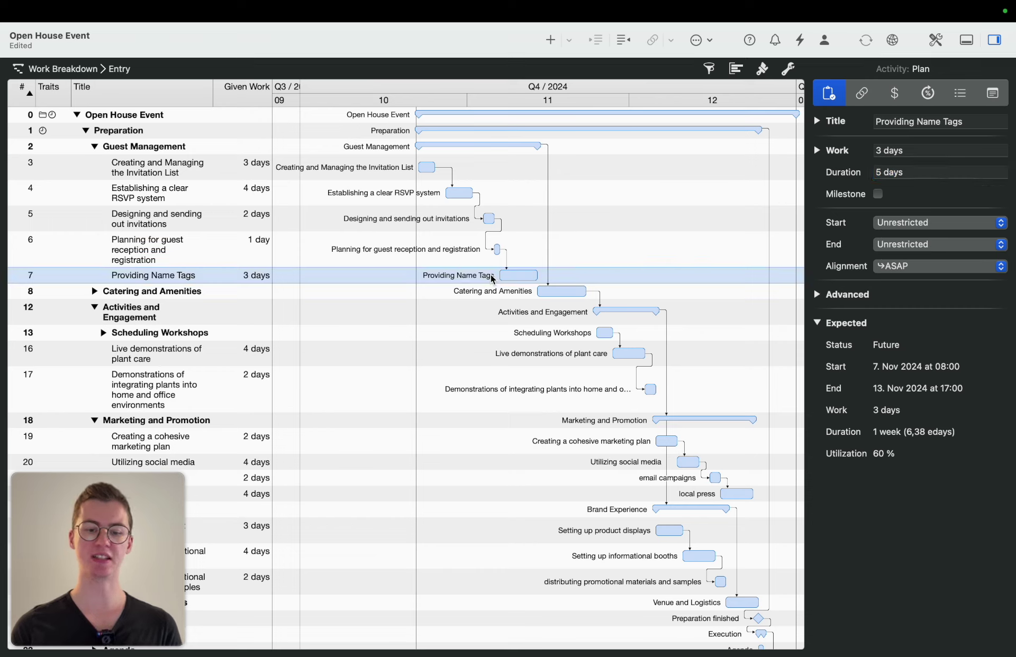